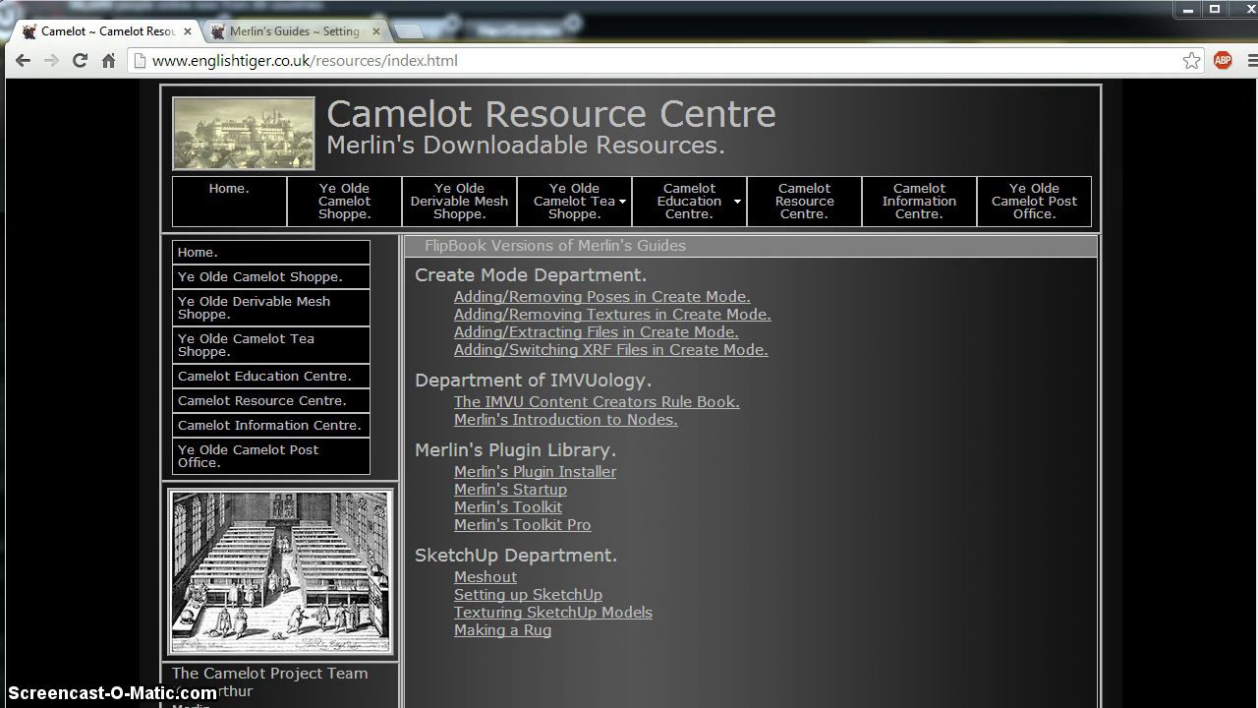
Step: Scroll down the Camelot Resource Centre page to reveal the SketchUp Plugins and Files section
scroll(631, 393, "down", 2)
scroll(631, 394, "down", 1)
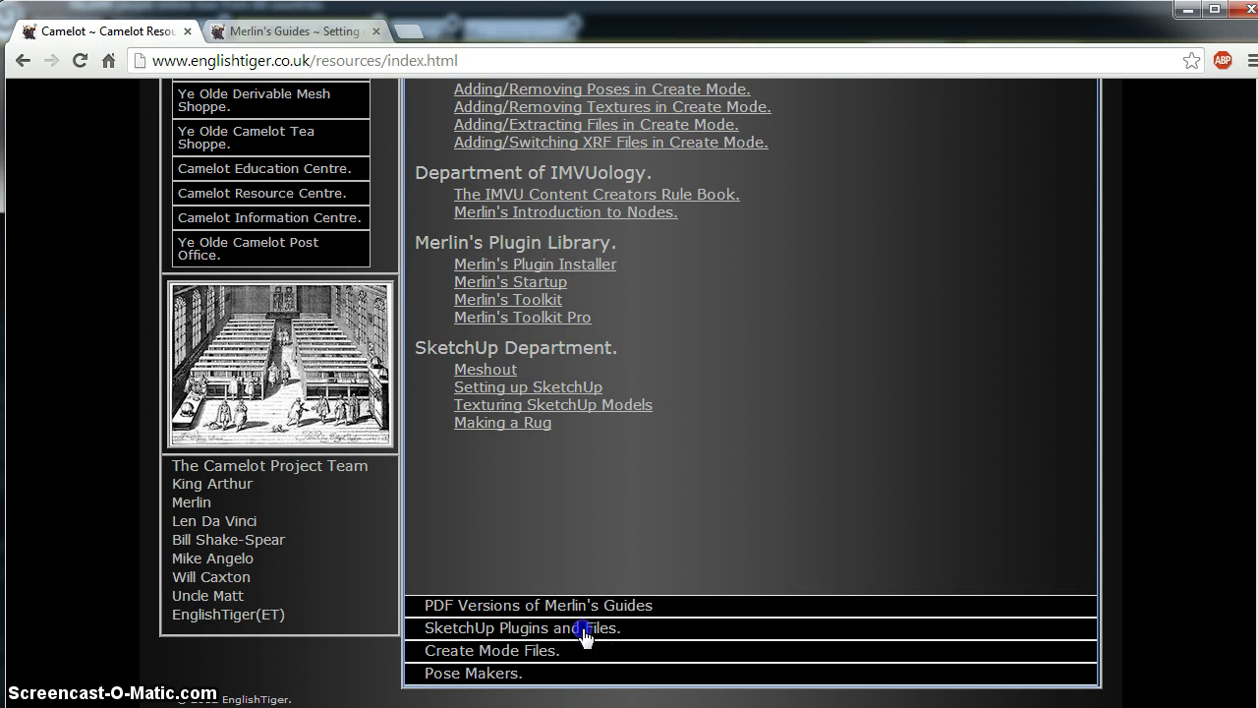
Step: Download the Meshout V0.4.33 (Full) zip from SketchUp Plugins and Files and open it
left_click(584, 637)
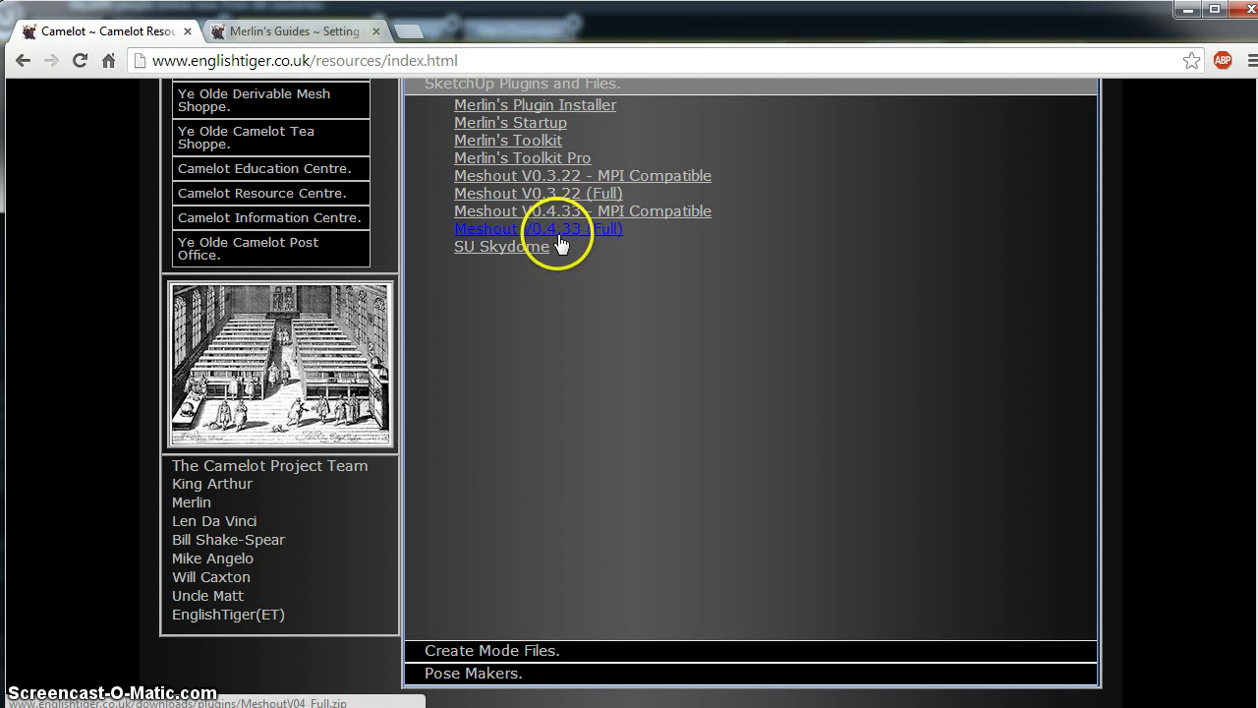
left_click(571, 236)
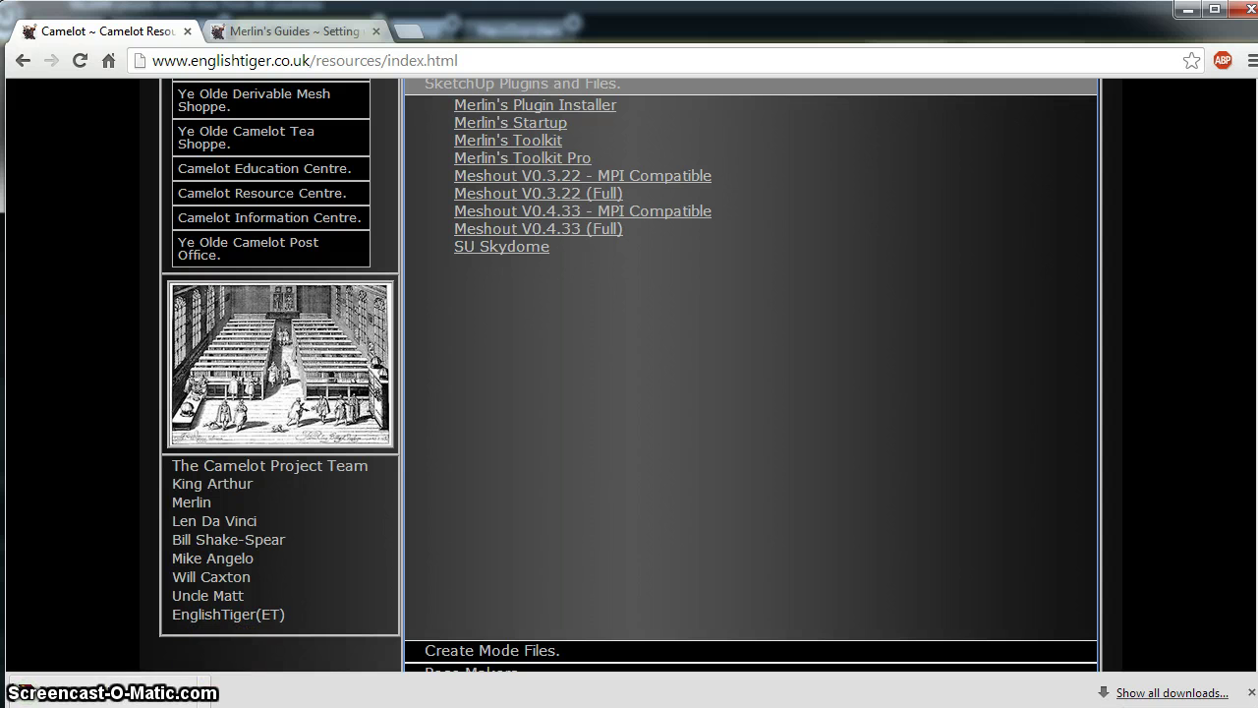
left_click(133, 684)
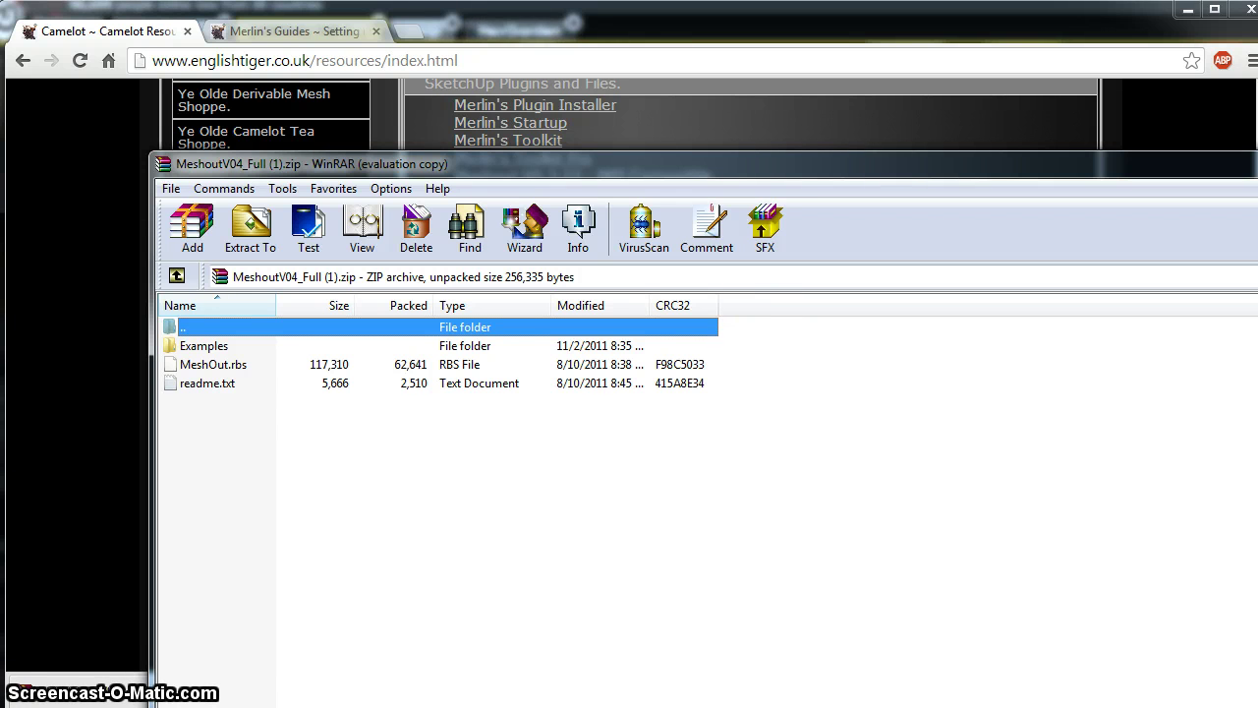
Step: Maximize the WinRAR archive window and pull in its left and right edges to fit the screen
left_click(1208, 23)
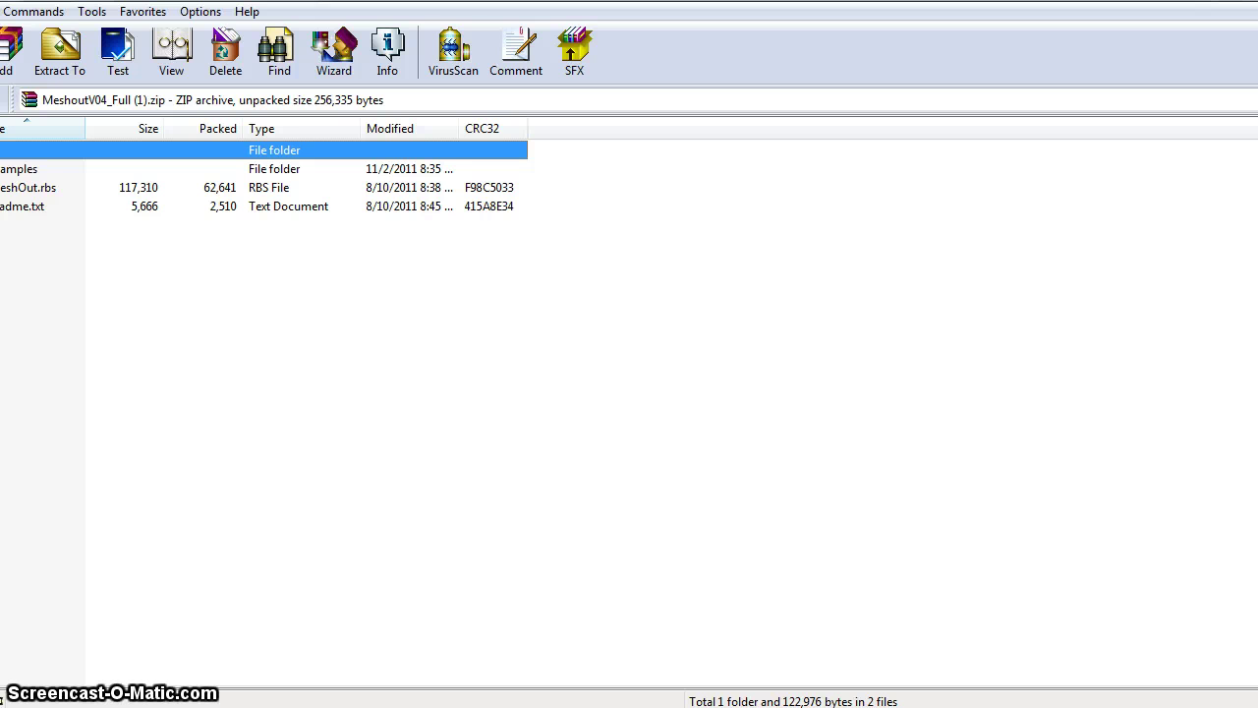
left_click_drag(1257, 314, 1215, 314)
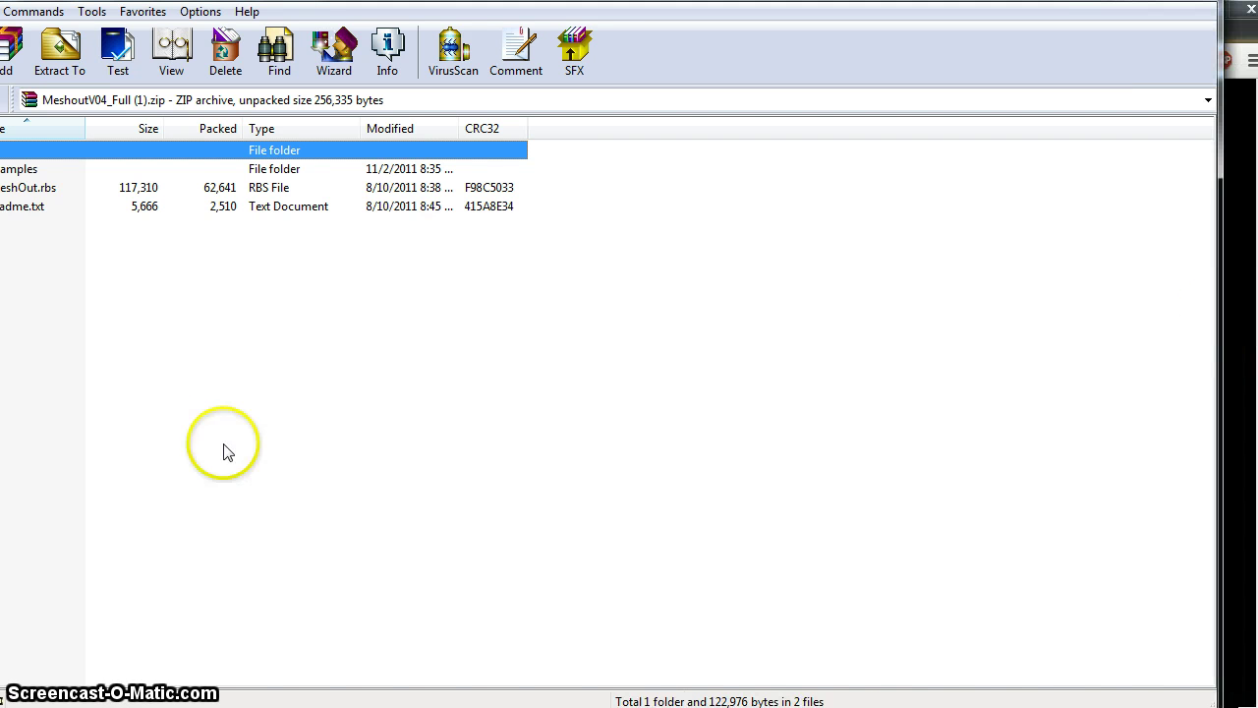
left_click_drag(0, 364, 13, 365)
Step: Open readme.txt from the archive in Notepad and stretch the window taller to read it
left_click(84, 212)
double_click(85, 213)
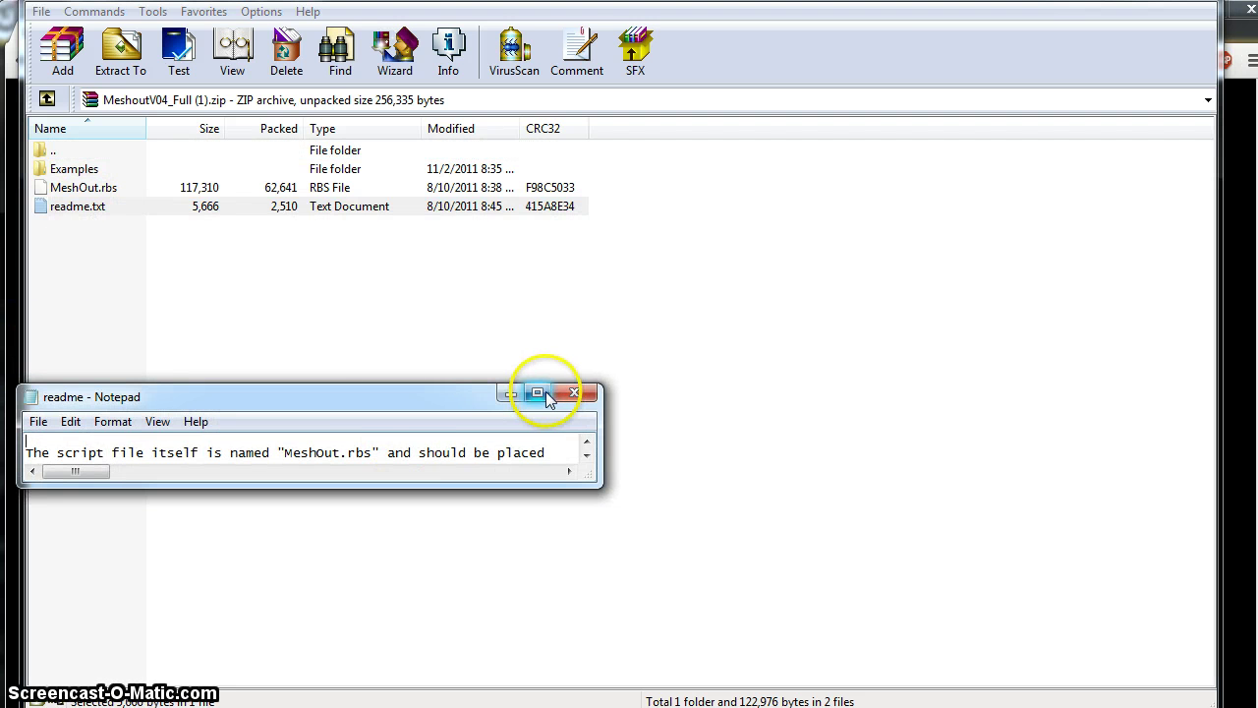
left_click_drag(392, 385, 364, 0)
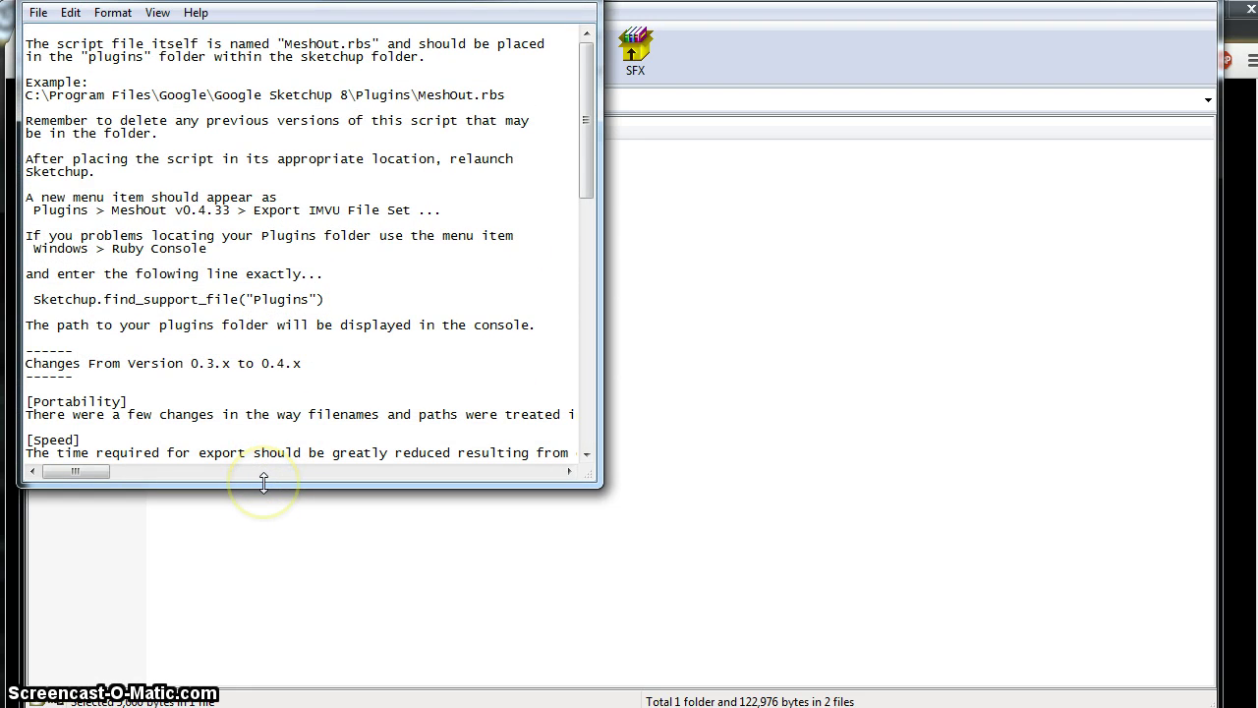
left_click_drag(264, 482, 268, 685)
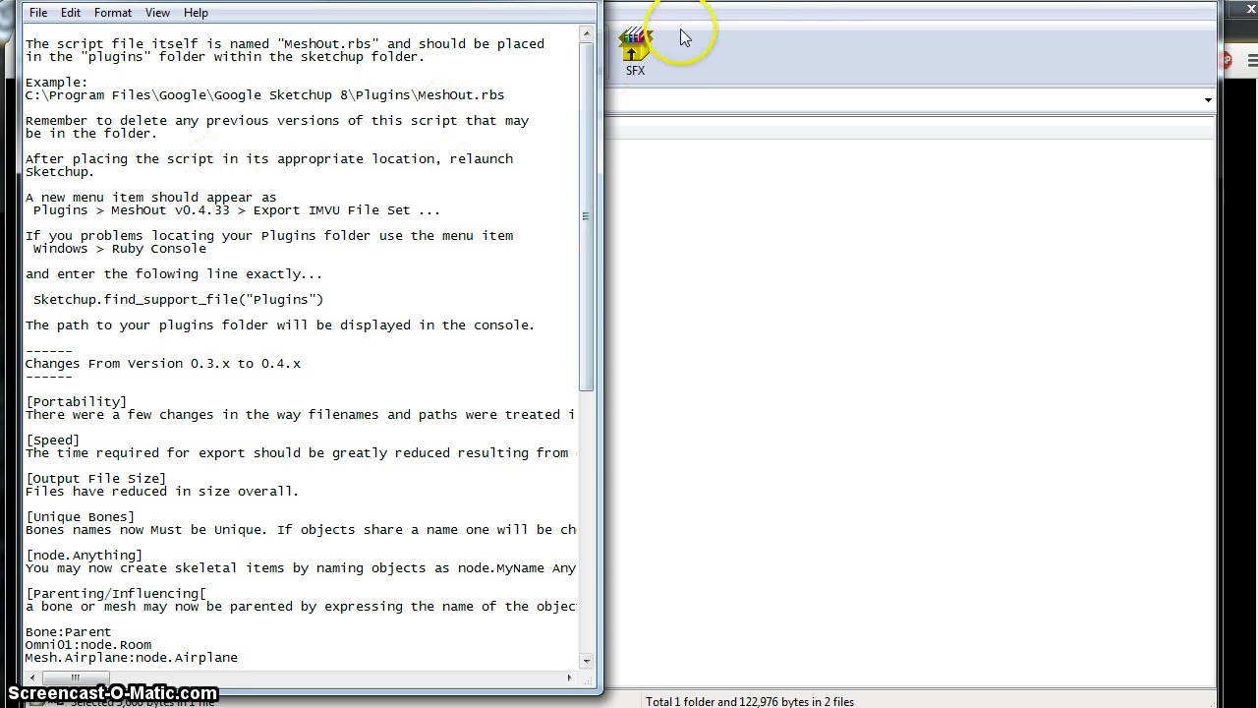
Step: Close the Notepad readme and clear the selection from MeshOut.rbs in WinRAR
left_click(807, 26)
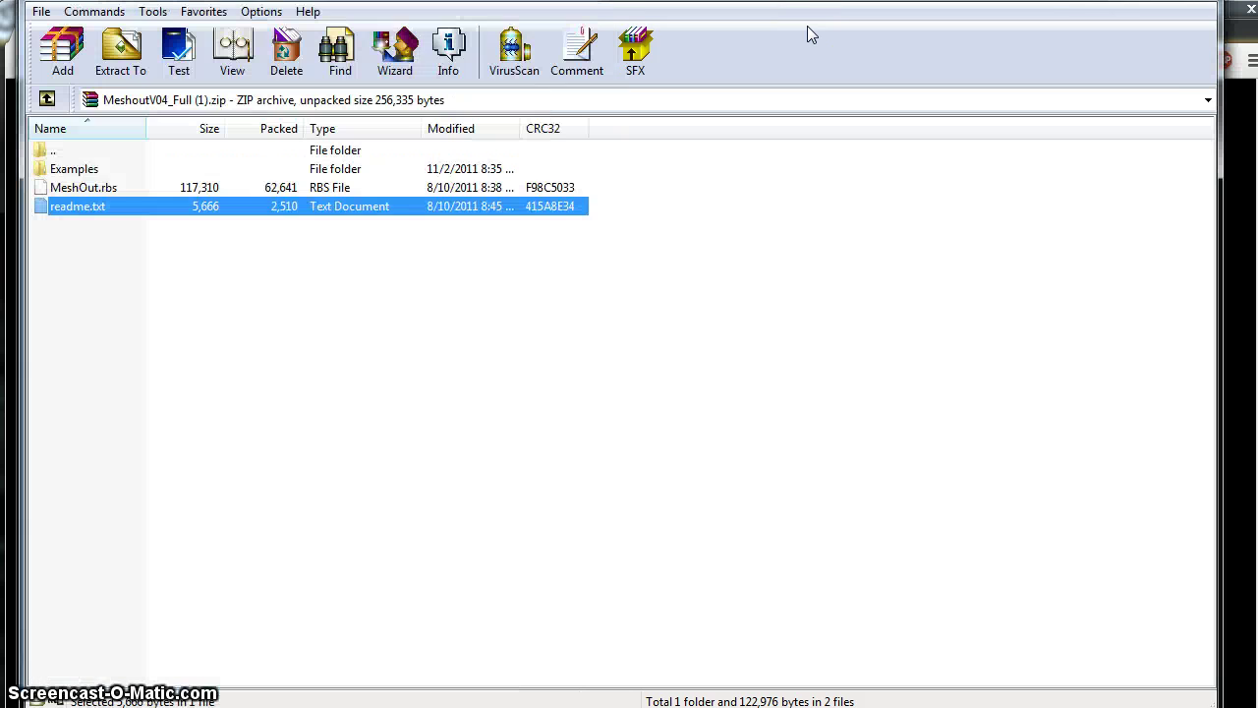
right_click(85, 185)
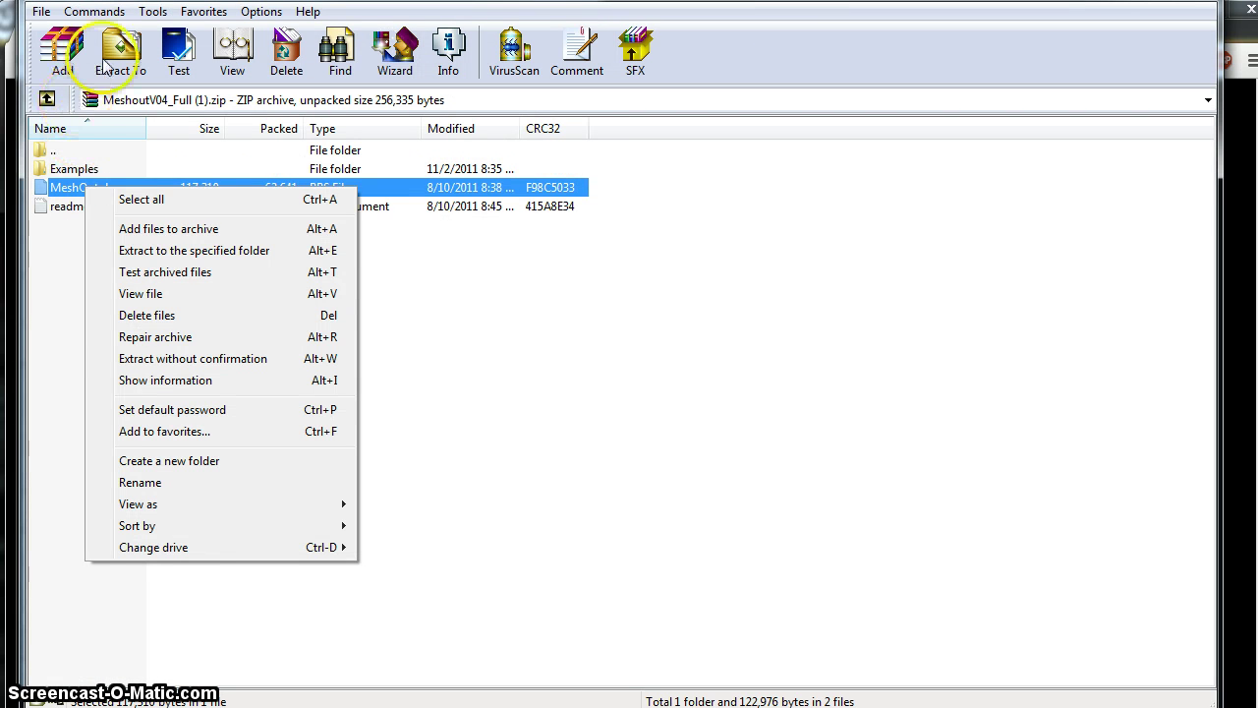
left_click(118, 49)
left_click(61, 152)
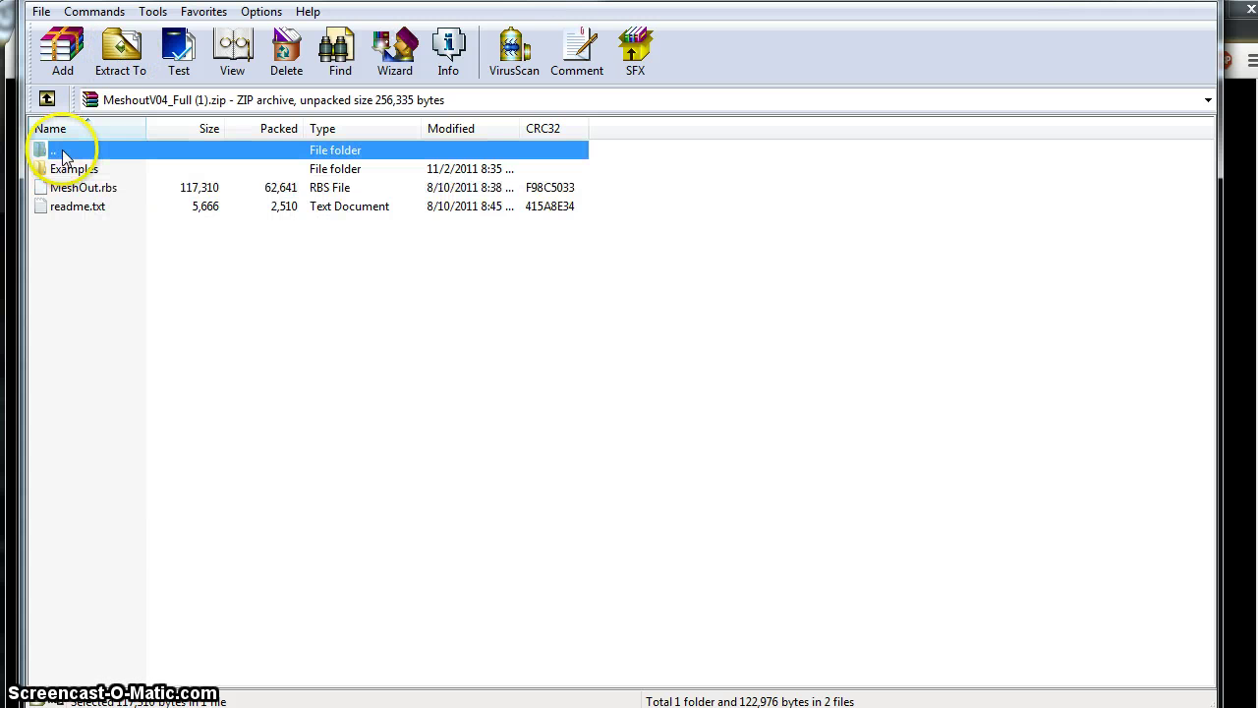
Step: Extract the archive's files to the Desktop with Extract To
left_click(119, 47)
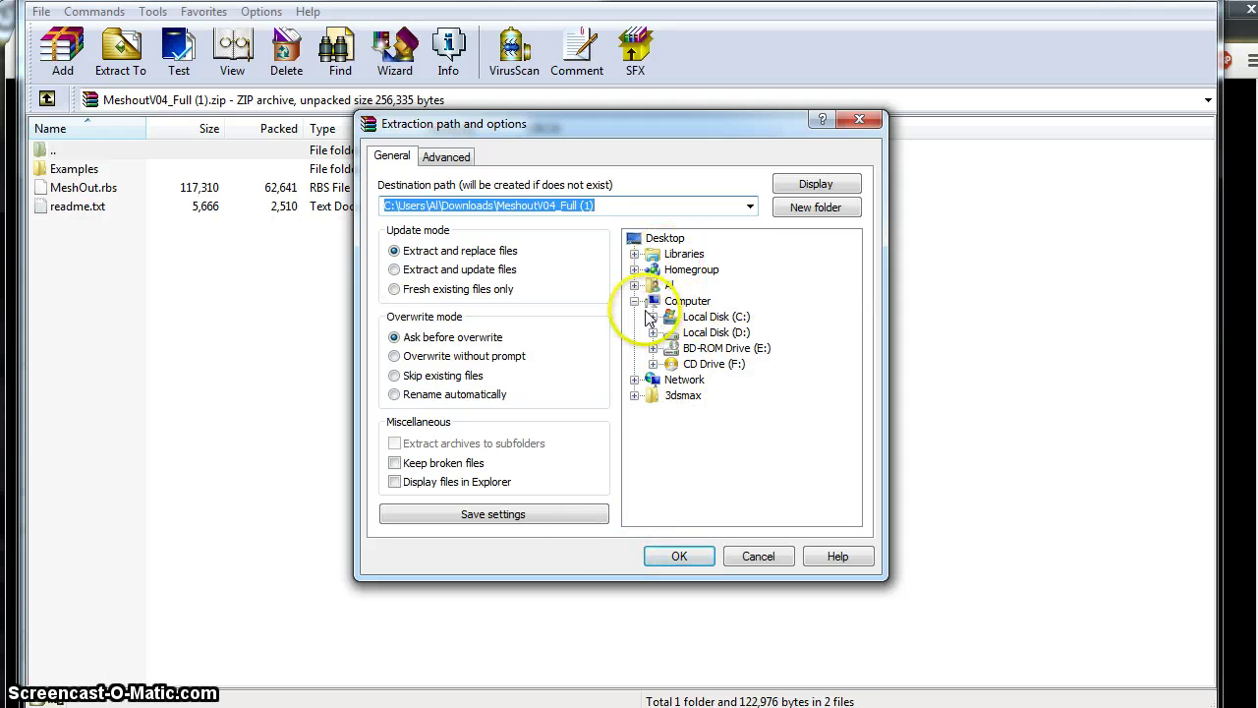
left_click(666, 239)
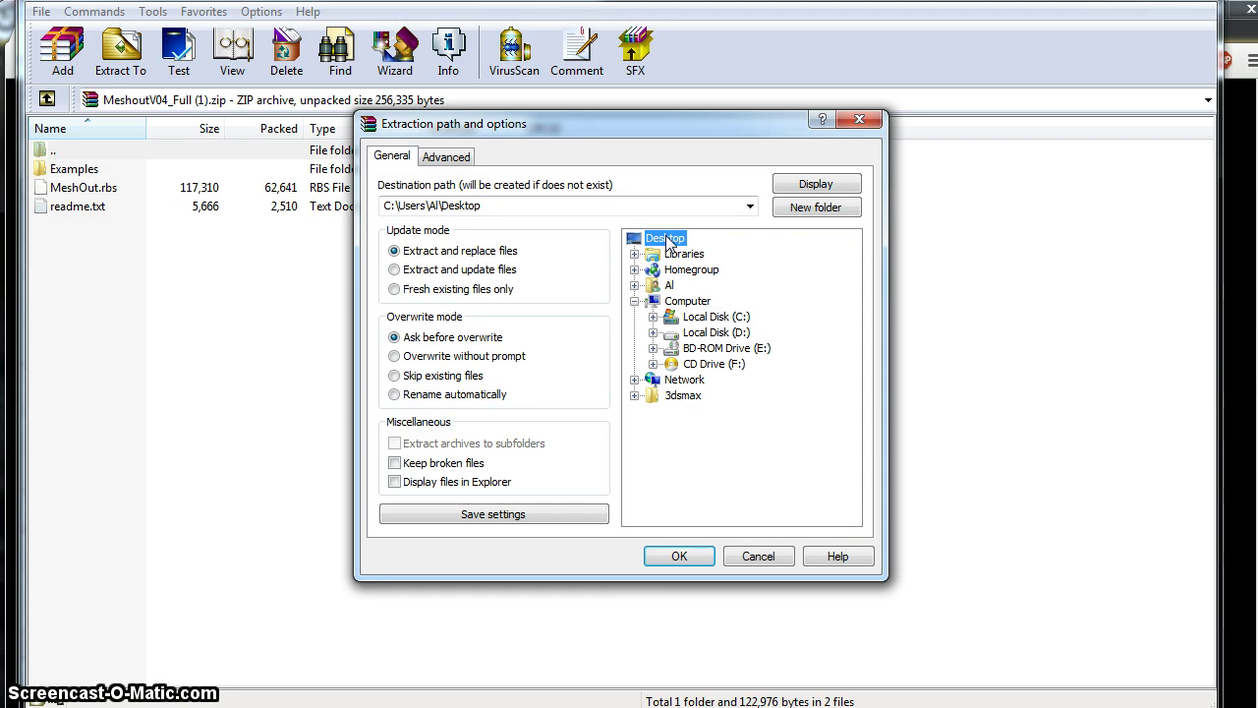
left_click(679, 556)
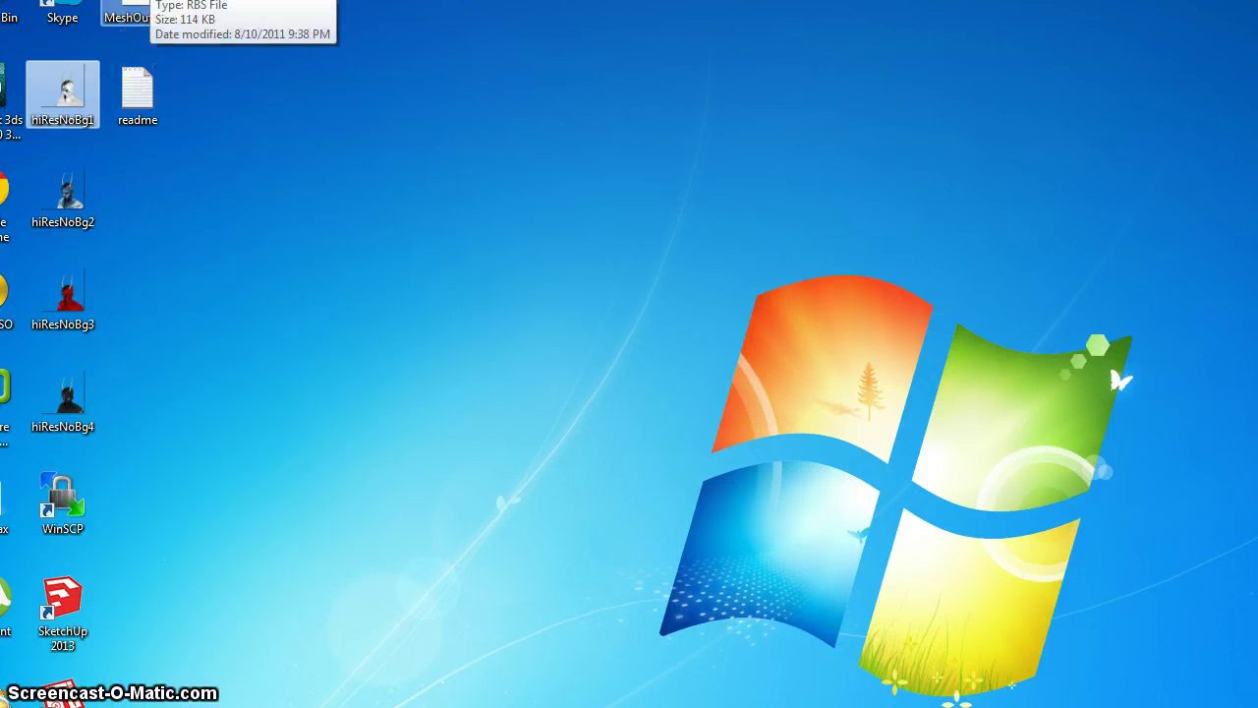
Step: Place the MeshOut.rbs icon beside readme on the desktop and copy it
left_click(138, 10)
left_click_drag(138, 10, 232, 114)
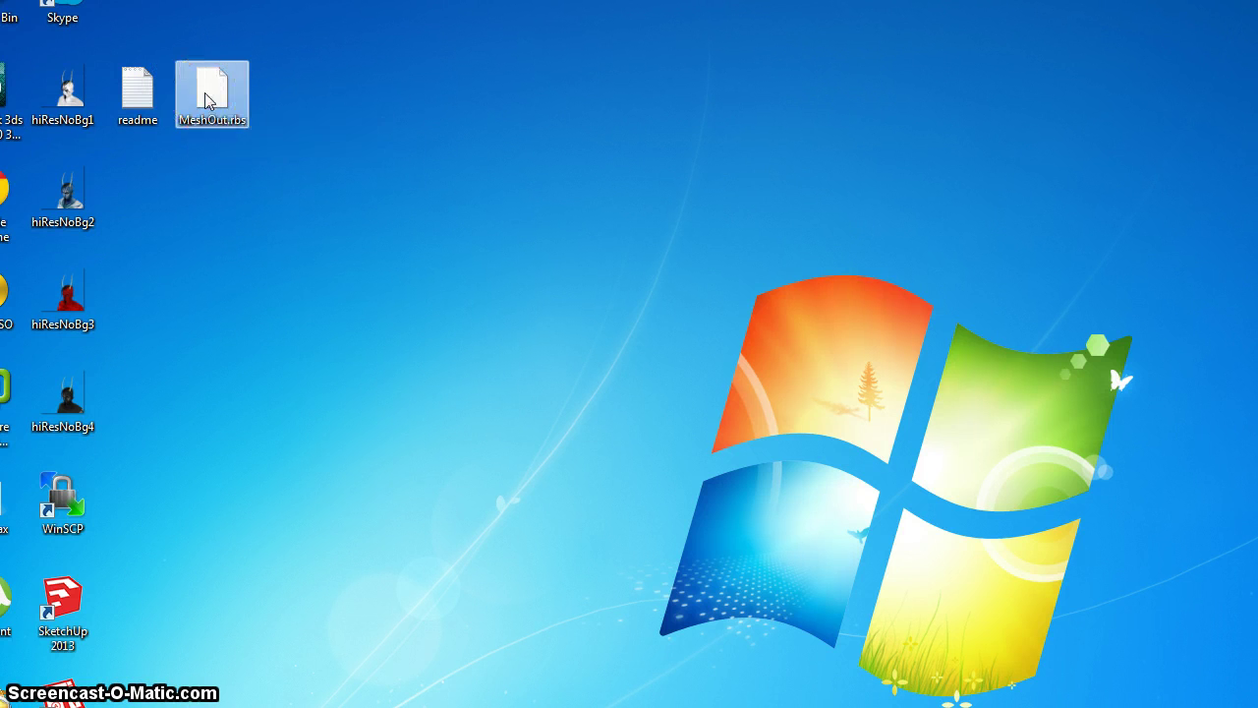
right_click(207, 95)
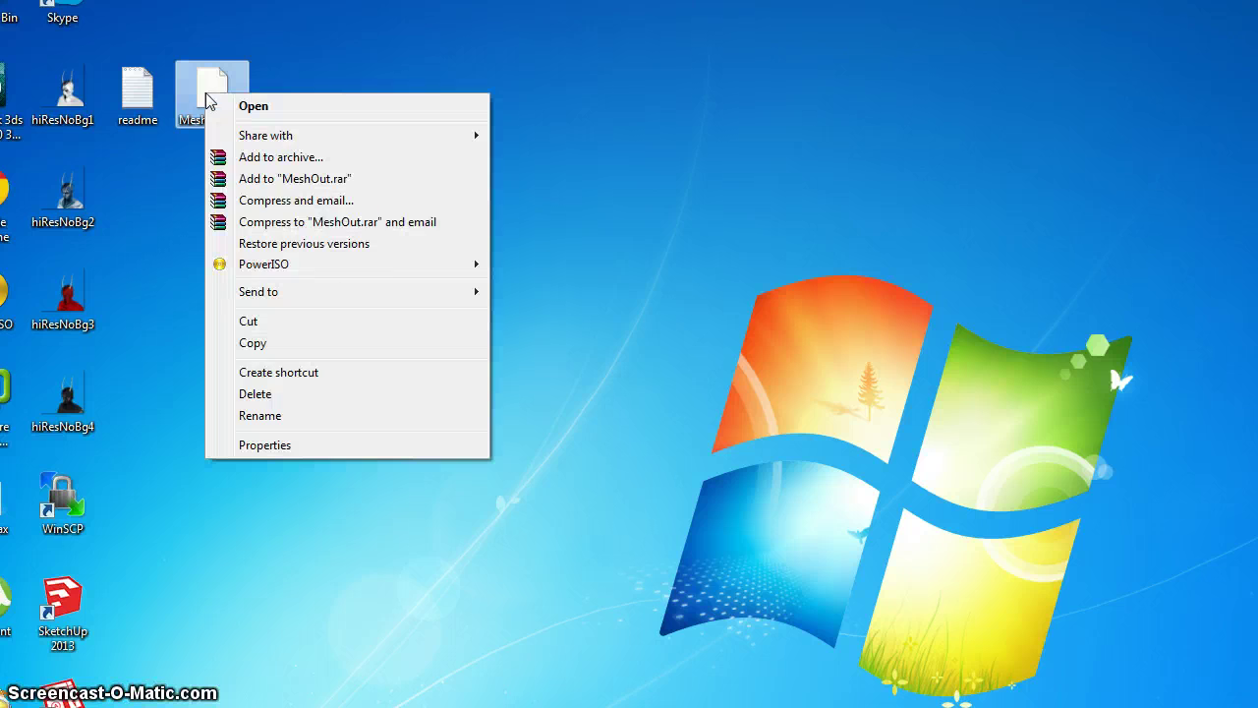
left_click(301, 356)
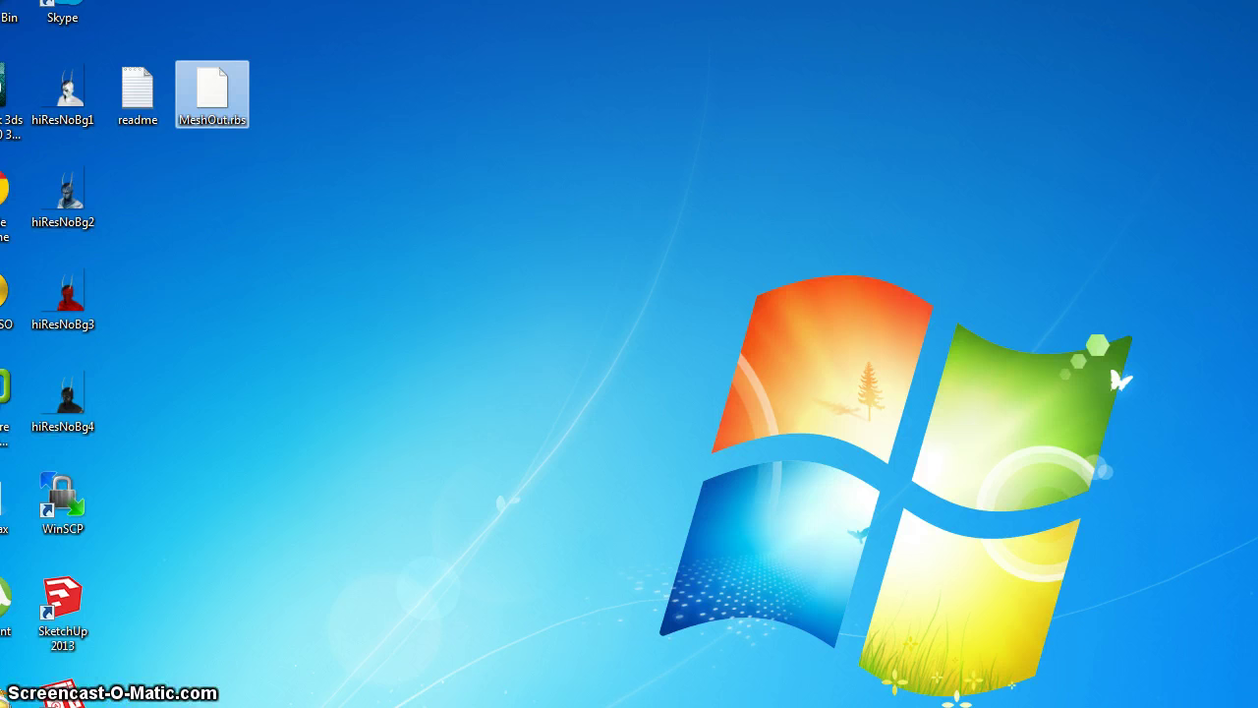
Step: Open a new Windows Explorer window with Win+E
key("super")
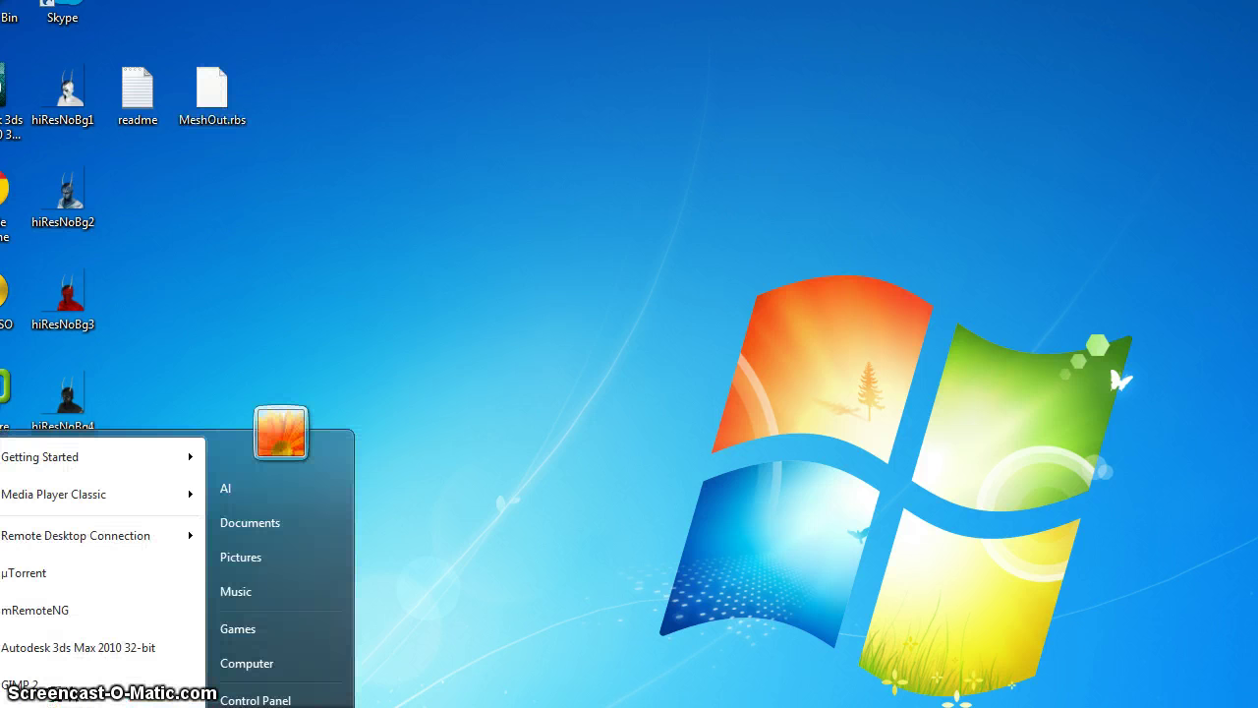
key("Escape")
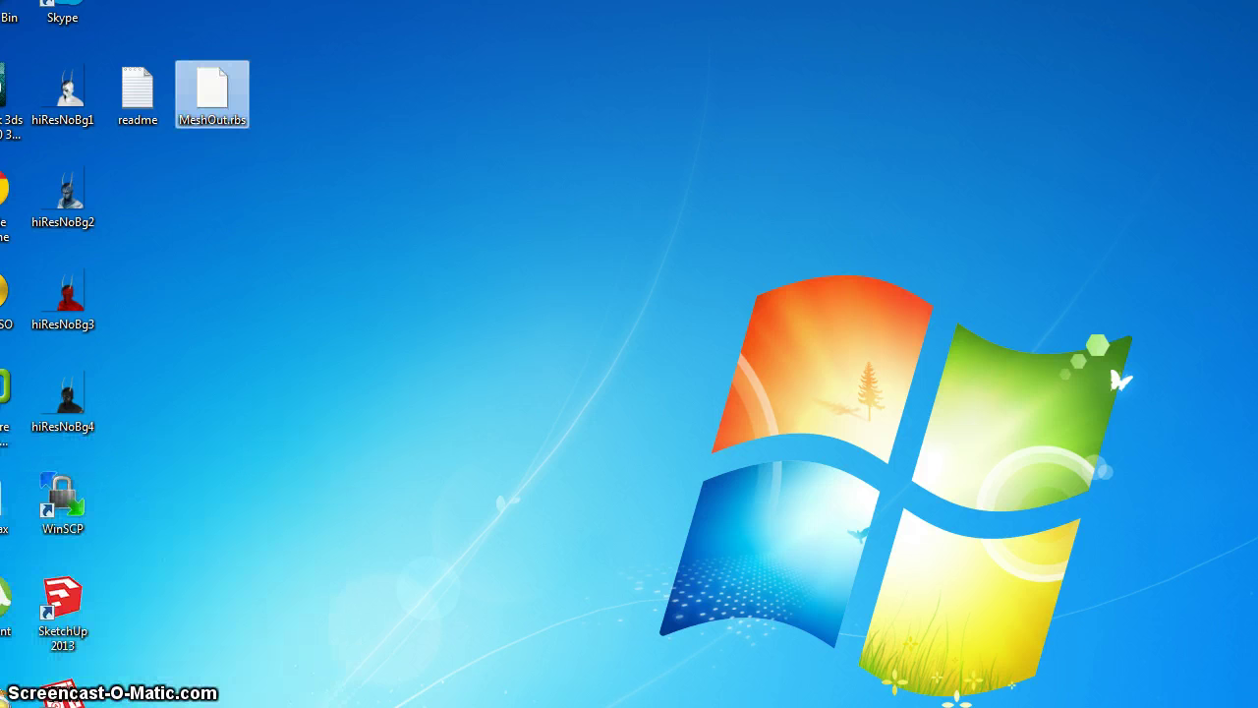
key("super+e")
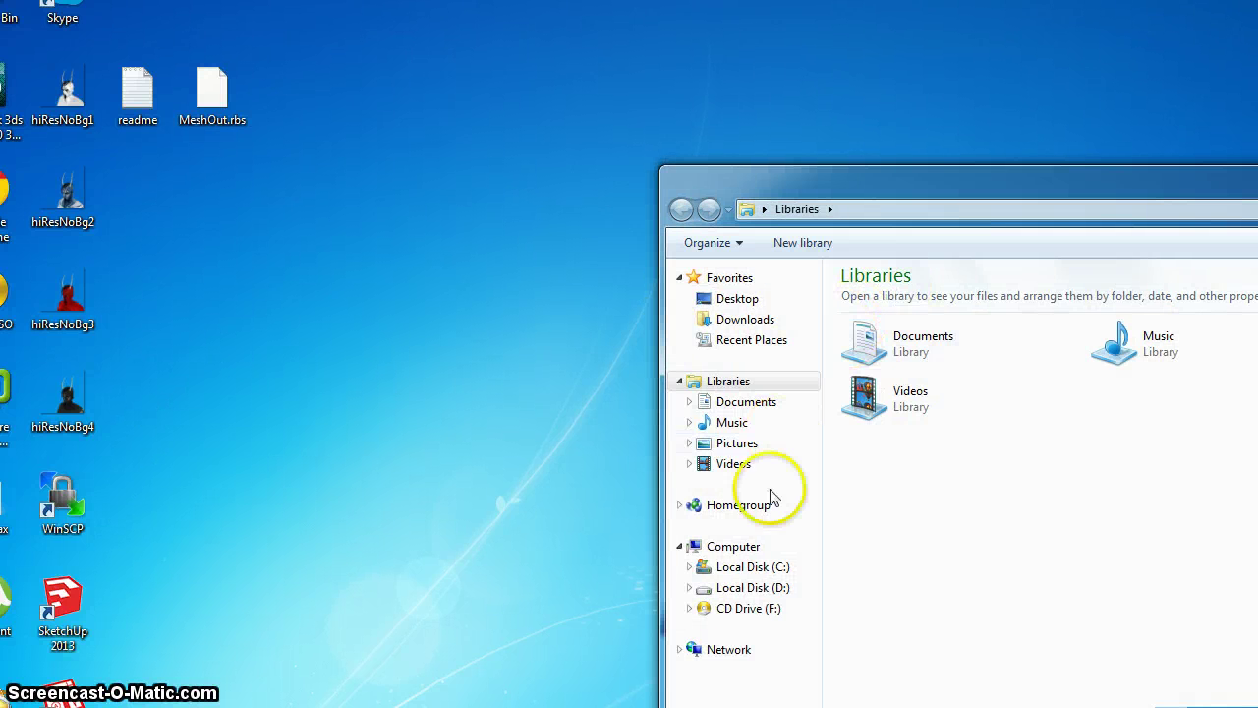
Step: Browse Local Disk (C:) and settle on opening the Program Files (x86) folder
left_click(753, 570)
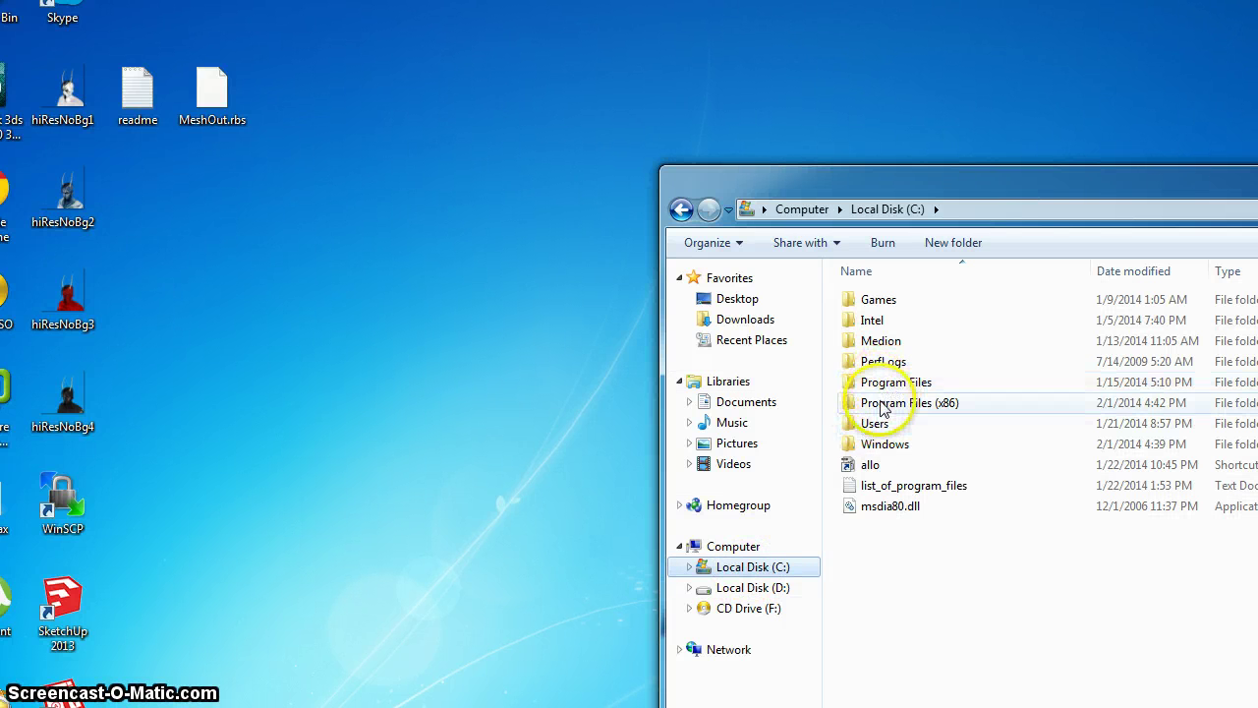
double_click(882, 405)
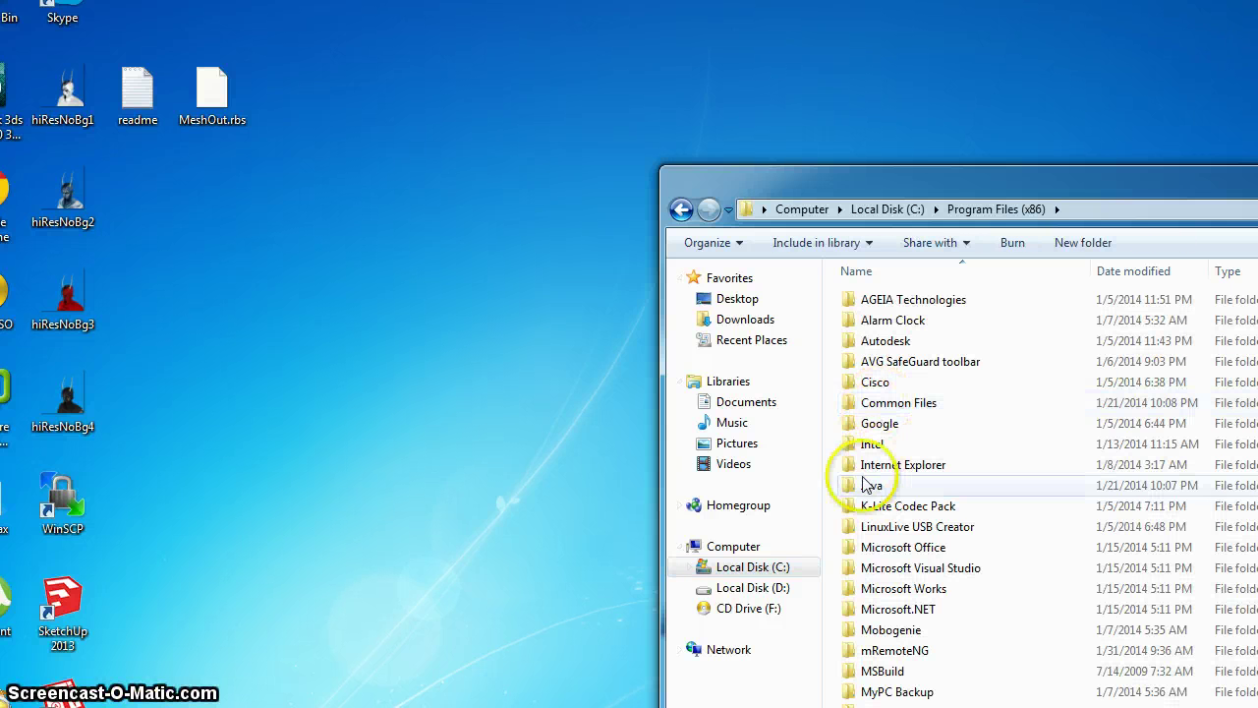
double_click(878, 423)
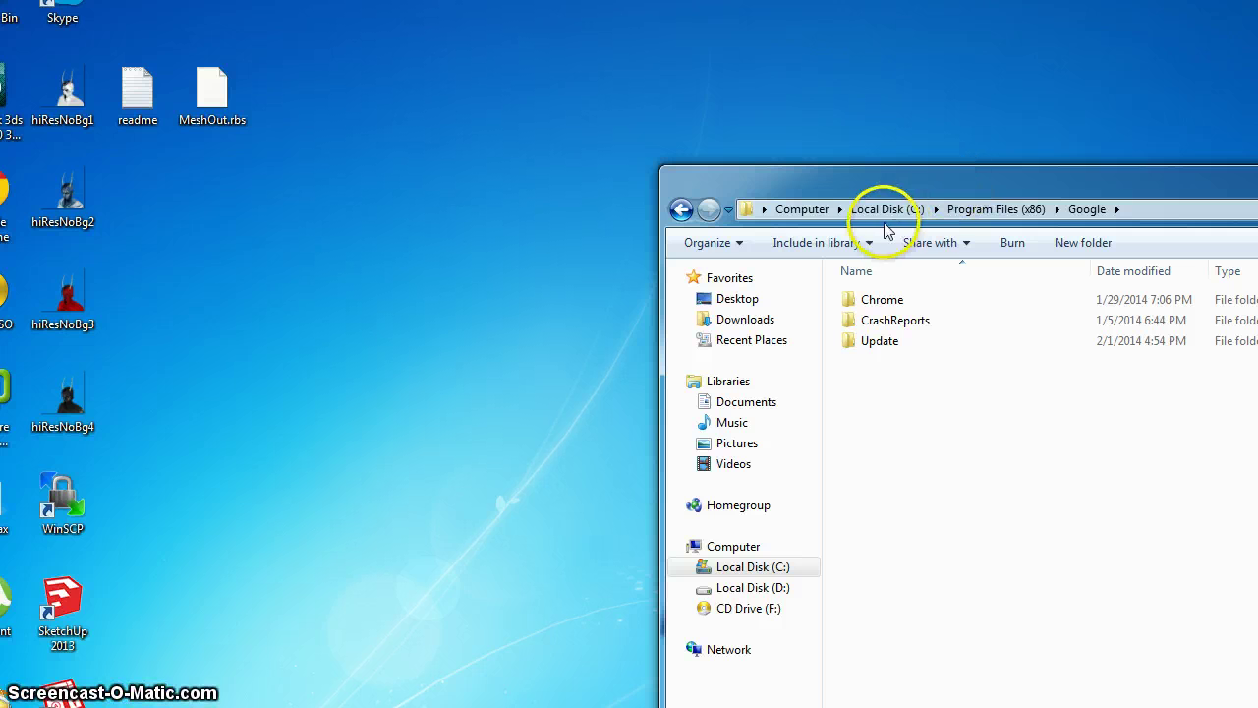
left_click(680, 209)
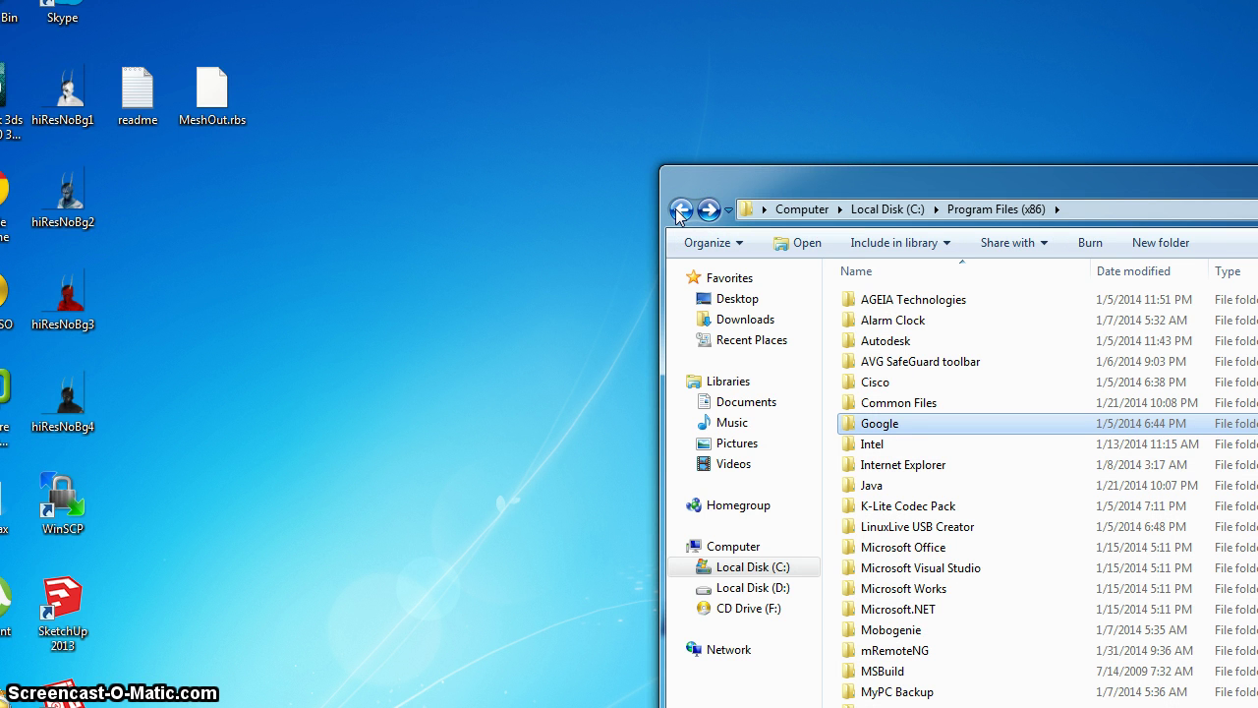
left_click(680, 209)
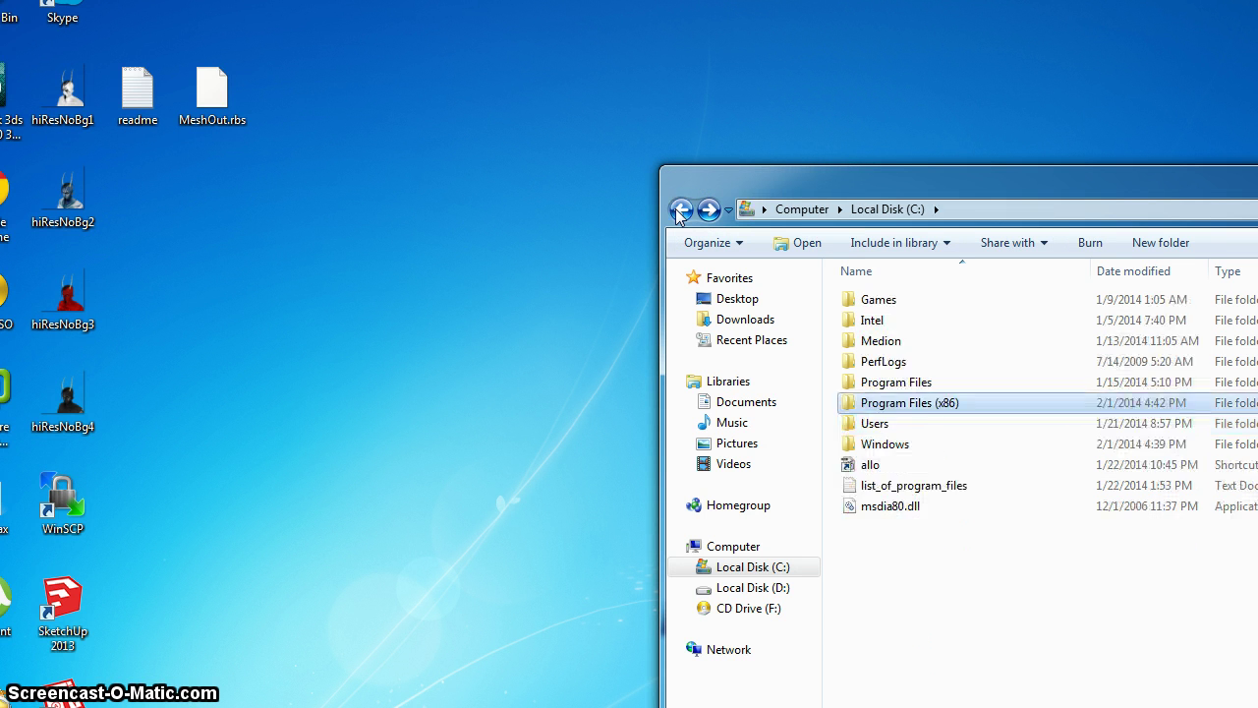
double_click(895, 385)
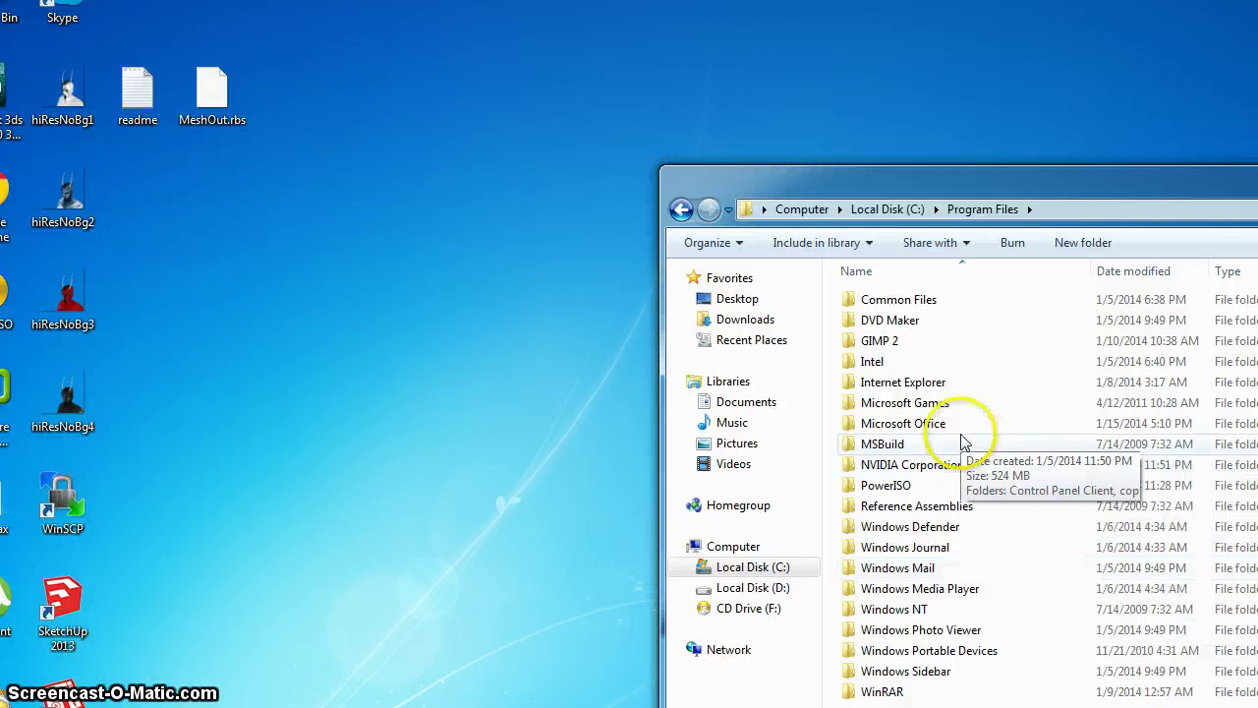
left_click(682, 210)
left_click(917, 410)
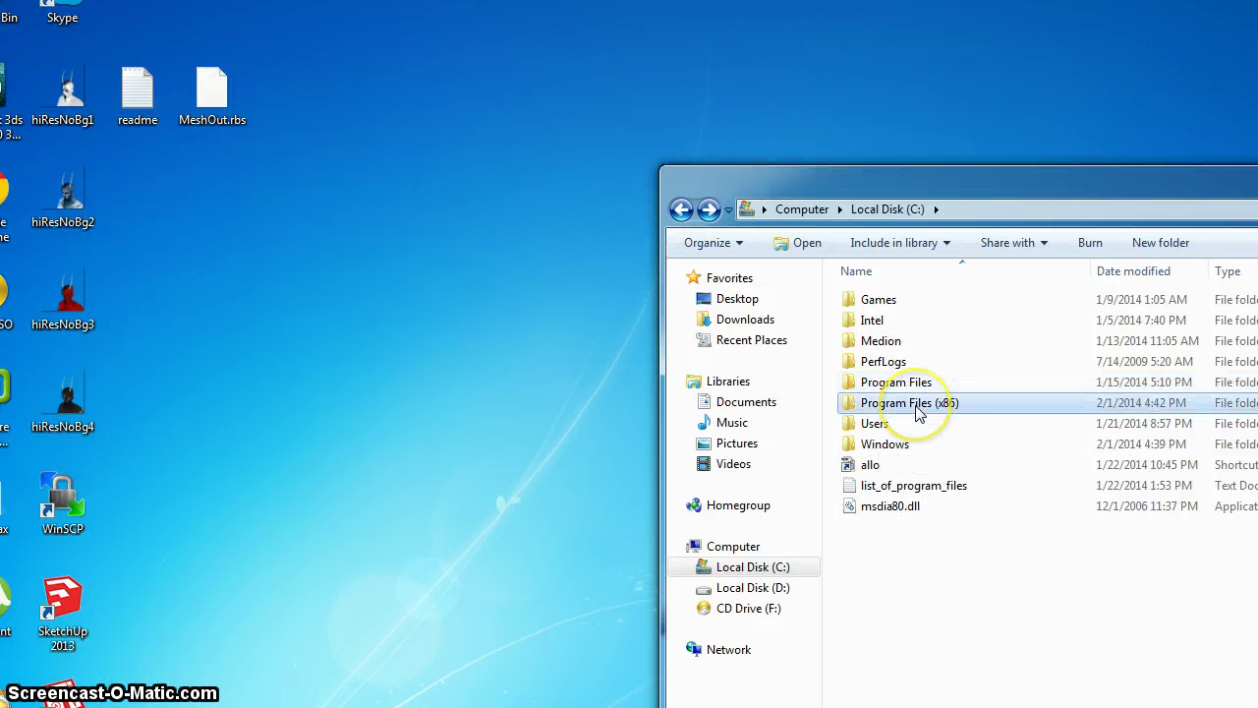
double_click(917, 410)
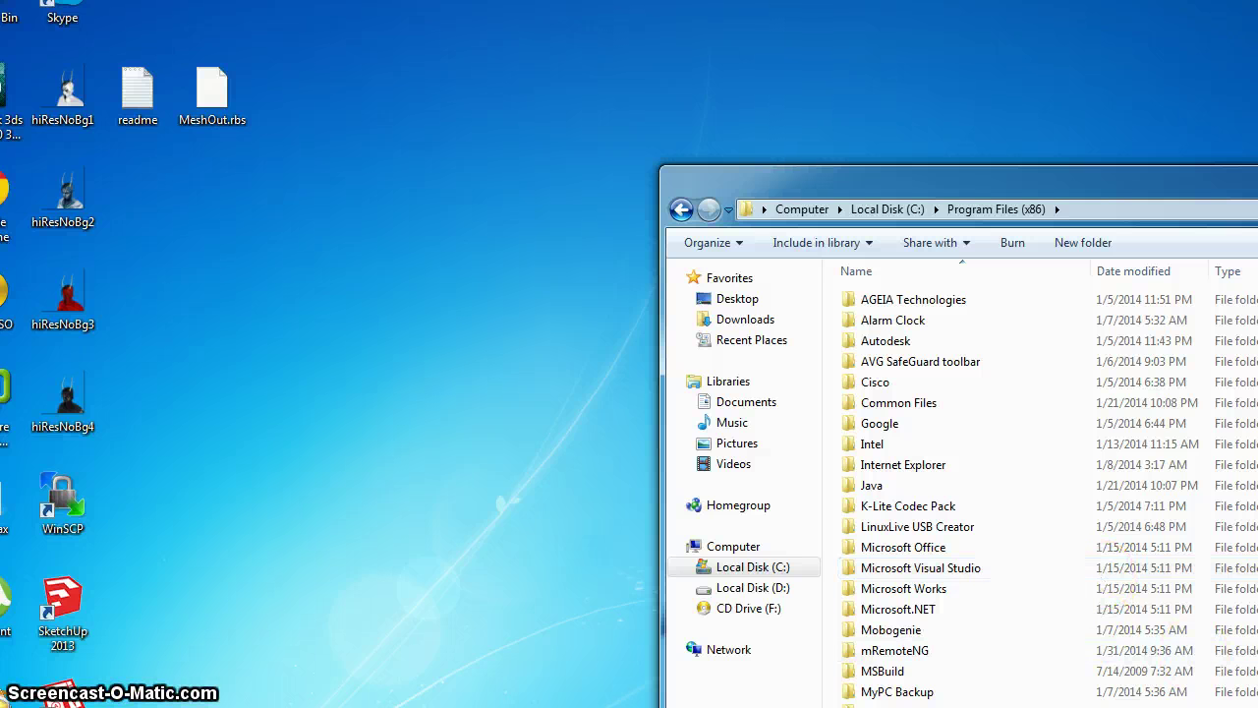
Step: Open SketchUp > SketchUp 2013 > Plugins inside Program Files (x86)
scroll(983, 492, "down", 2)
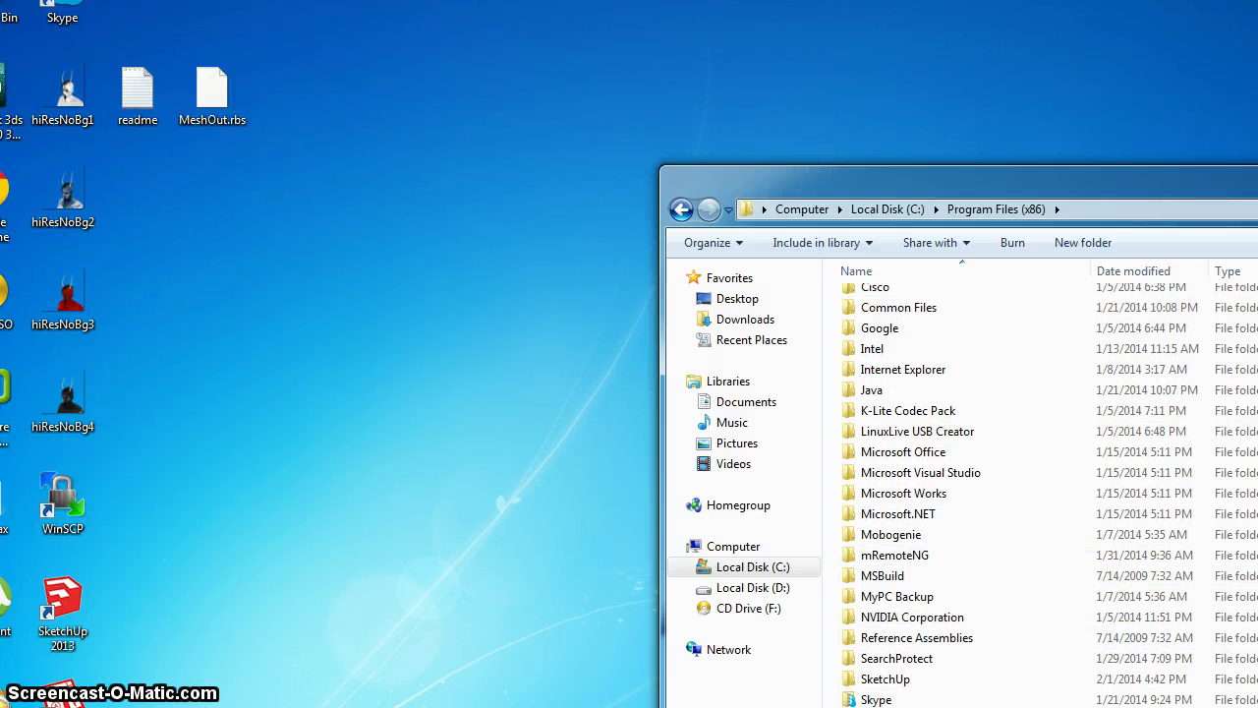
double_click(885, 678)
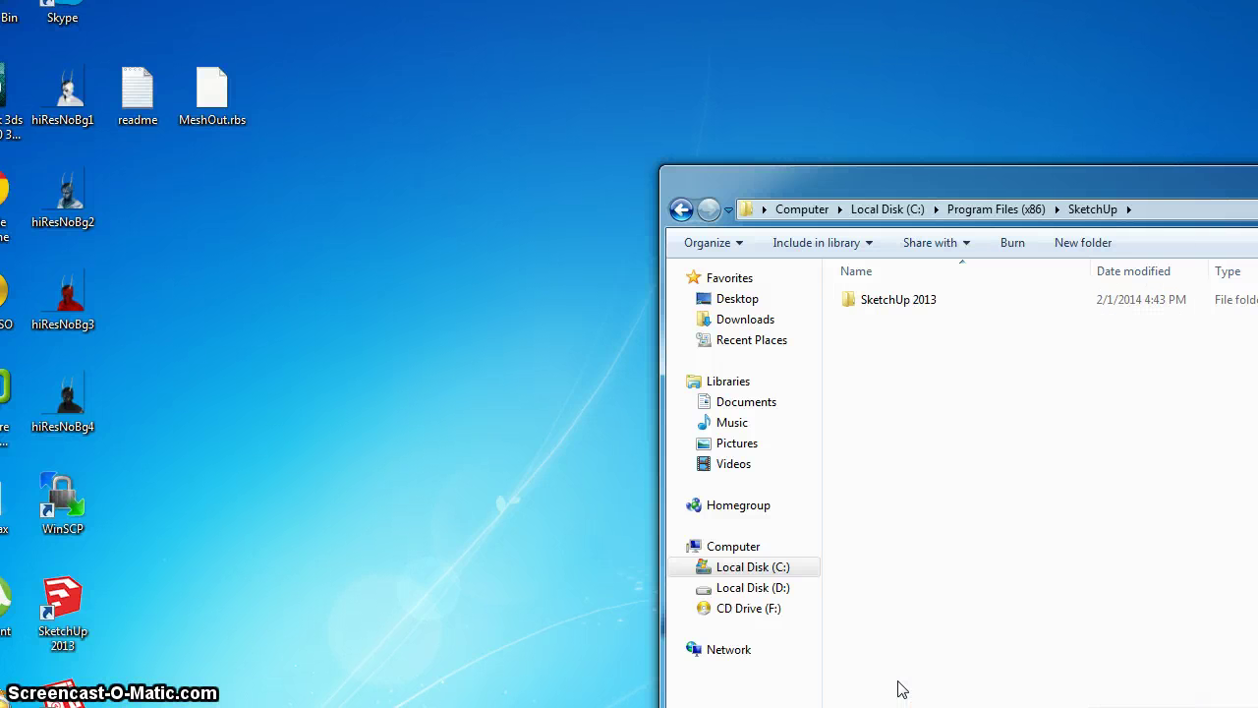
double_click(870, 301)
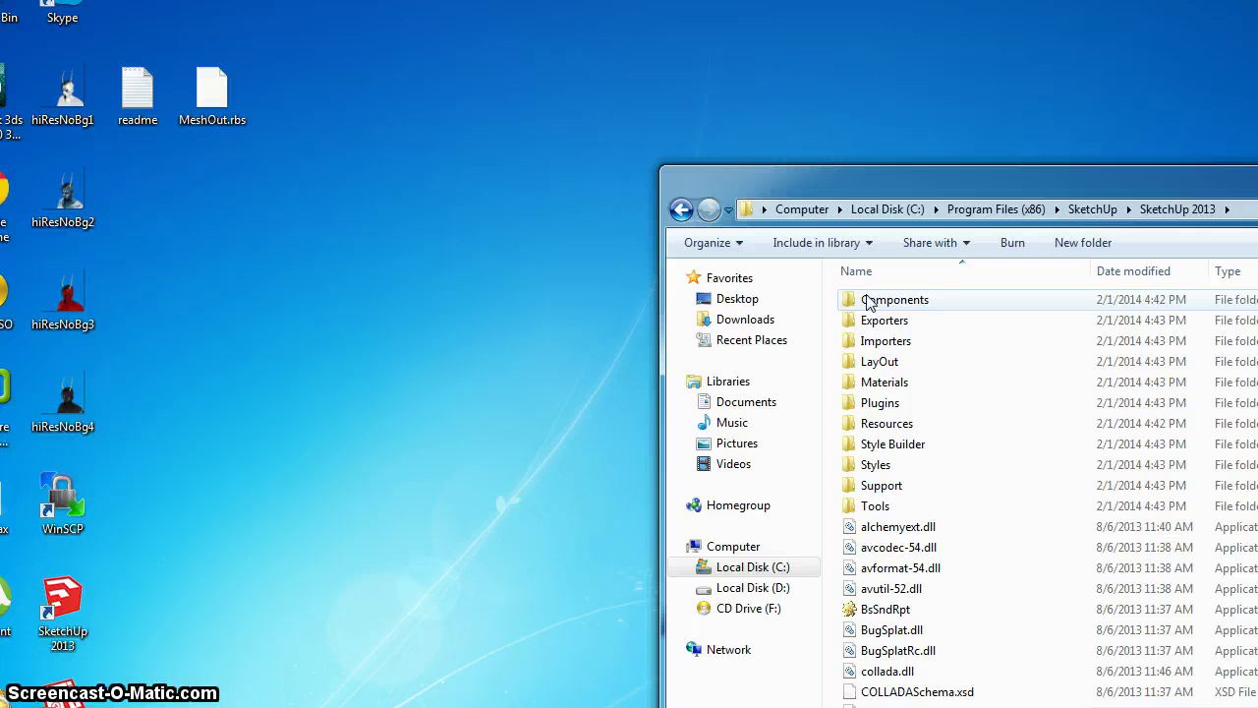
double_click(897, 411)
left_click(914, 556)
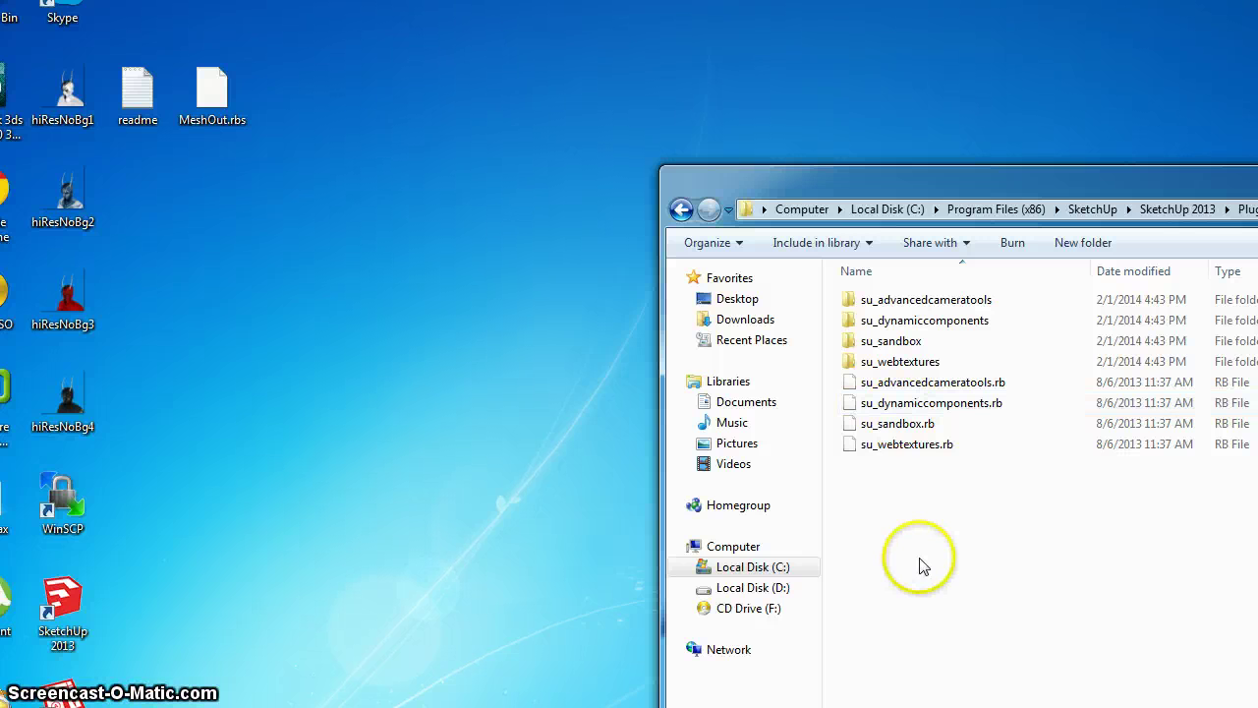
Step: Paste MeshOut.rbs into the Plugins folder and approve the administrator access prompt
right_click(922, 566)
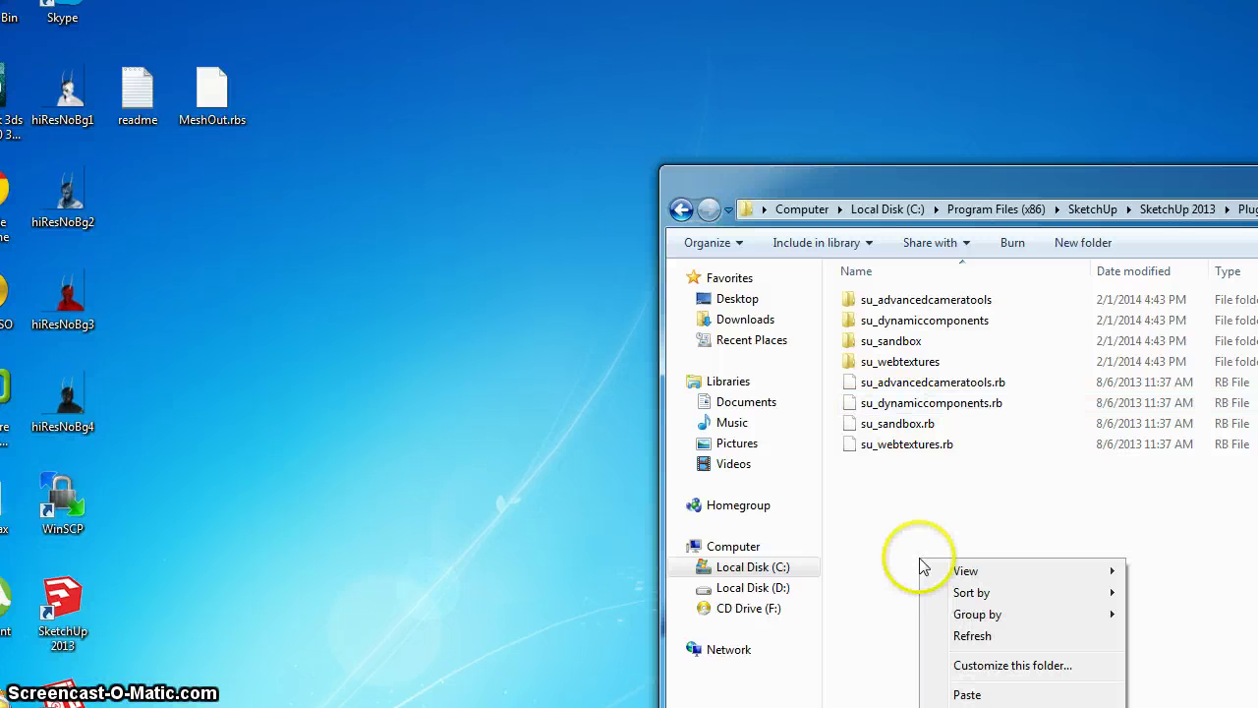
left_click(1032, 695)
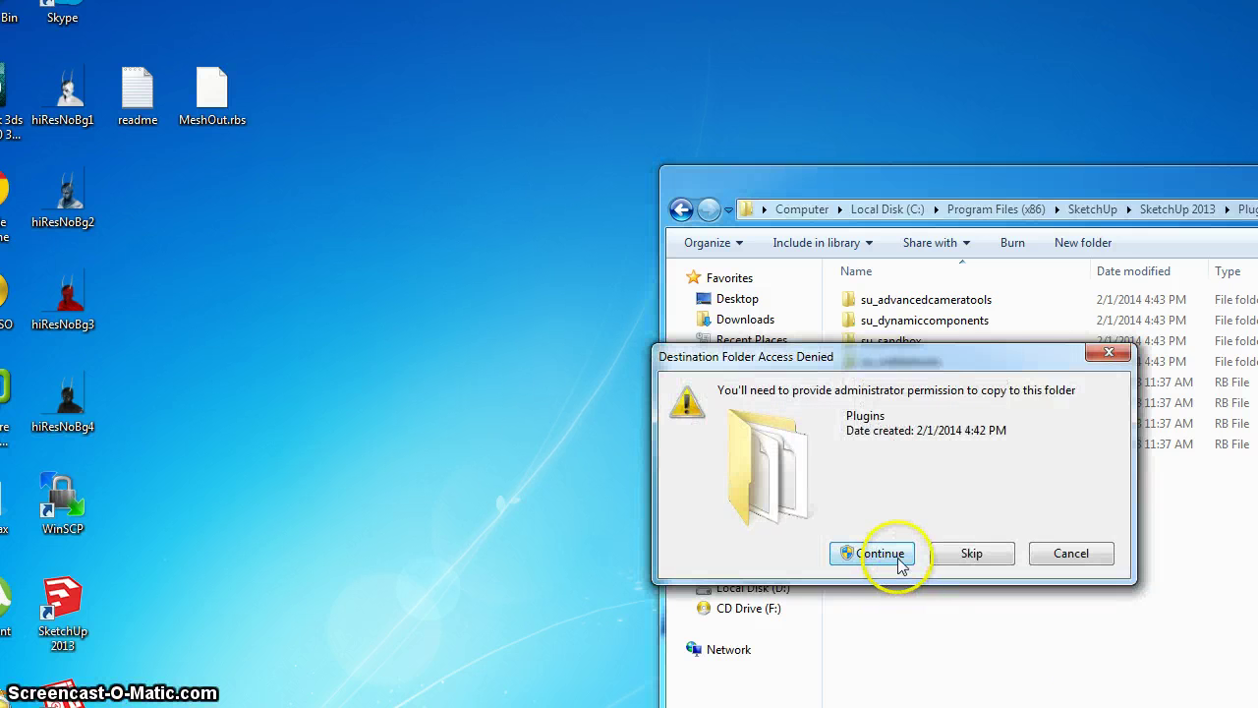
left_click(872, 553)
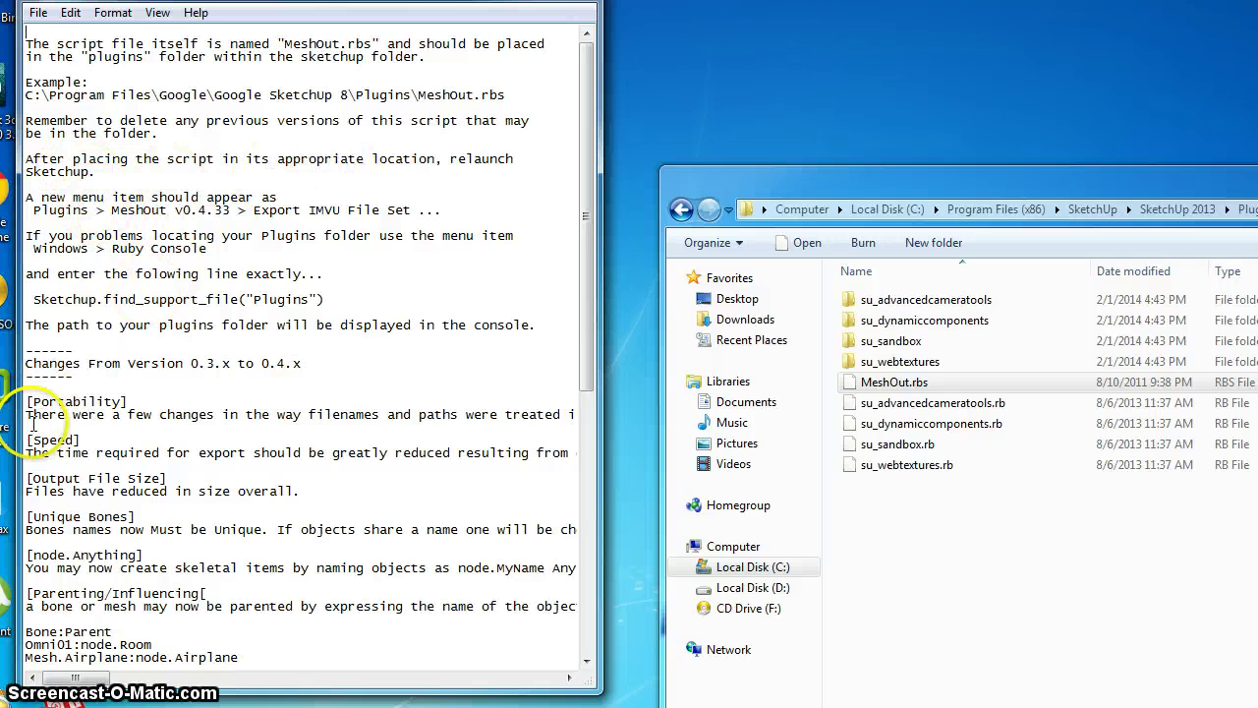
Step: Bring up the Start menu's program list to launch SketchUp Make
key("super")
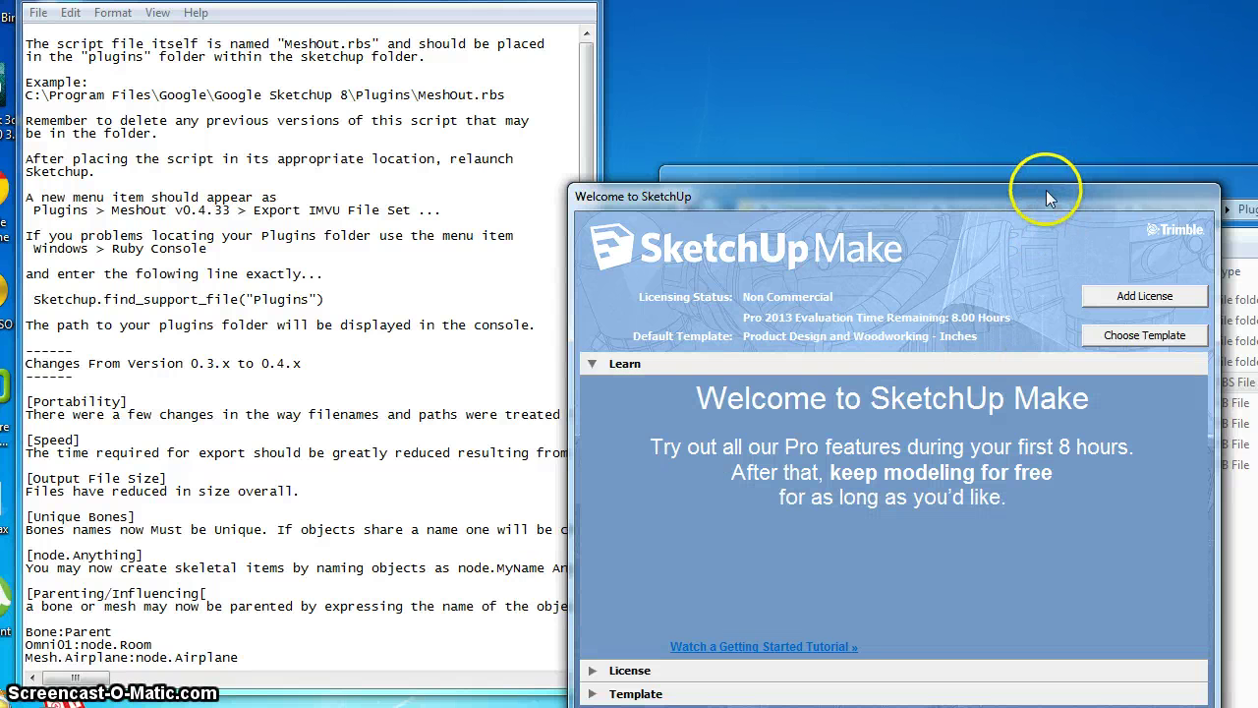
Step: Keep the Product Design and Woodworking - Inches template and start a blank SketchUp model
mouse_move(1048, 188)
left_mouse_down()
mouse_move(961, 174)
mouse_move(871, 133)
left_mouse_up()
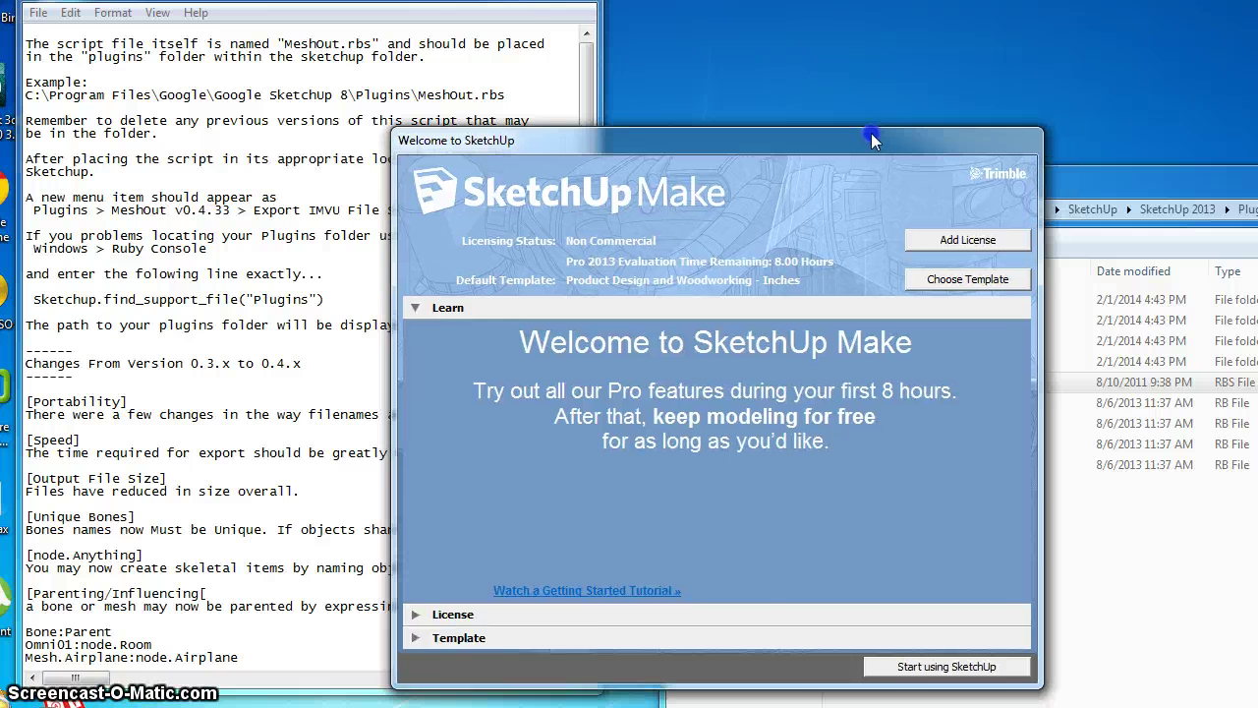
left_click(937, 282)
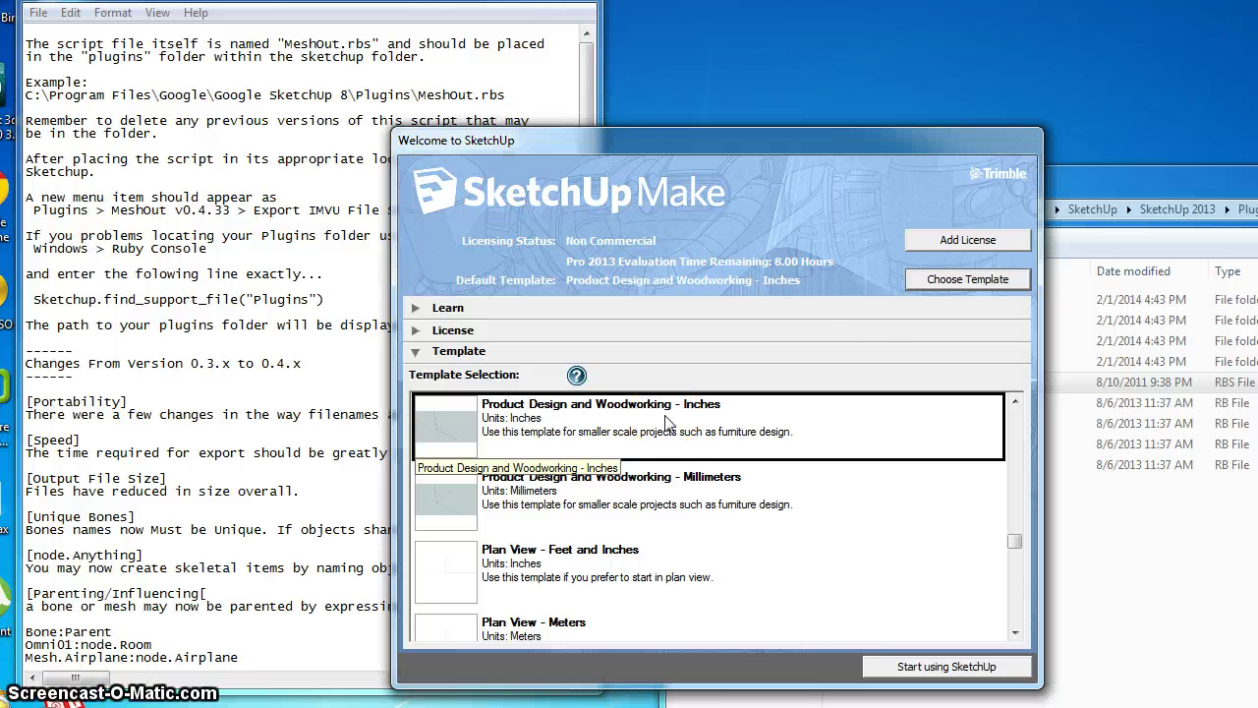
left_click(898, 669)
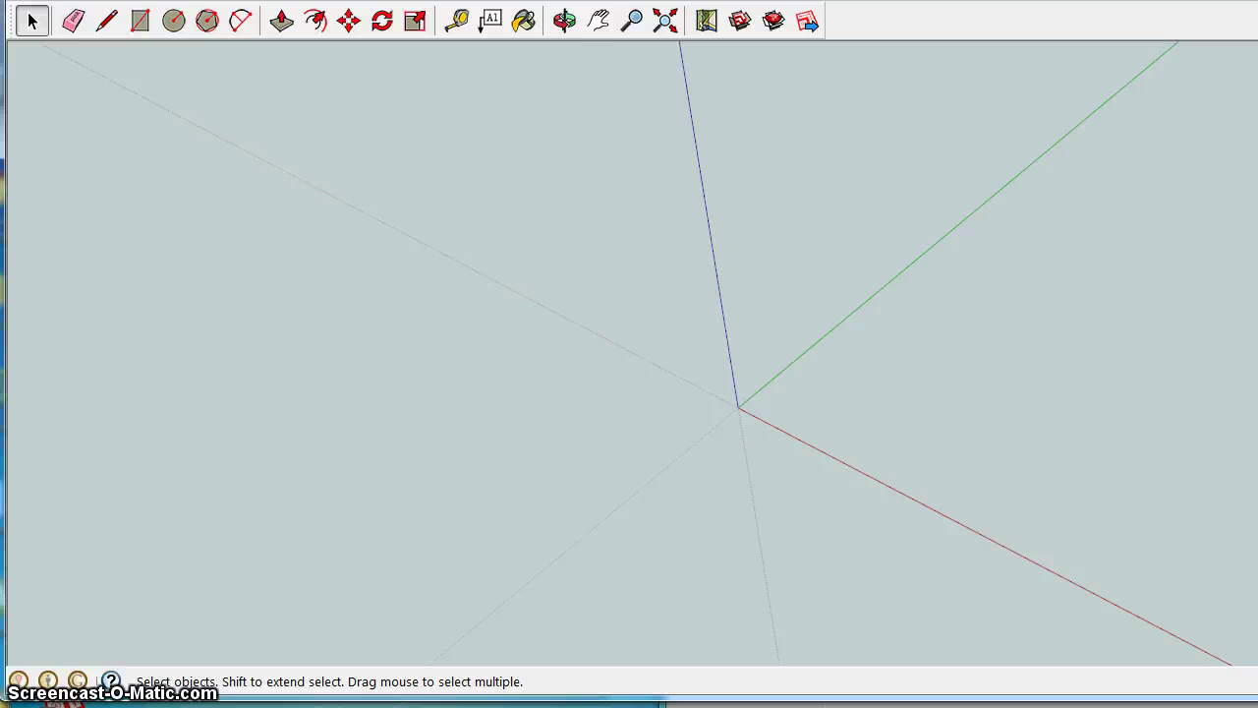
Step: Bring the SketchUp window's right and top edges back on screen, then return to the MeshOut readme in Notepad
mouse_move(1257, 230)
left_mouse_down()
mouse_move(1245, 230)
mouse_move(1251, 239)
left_mouse_up()
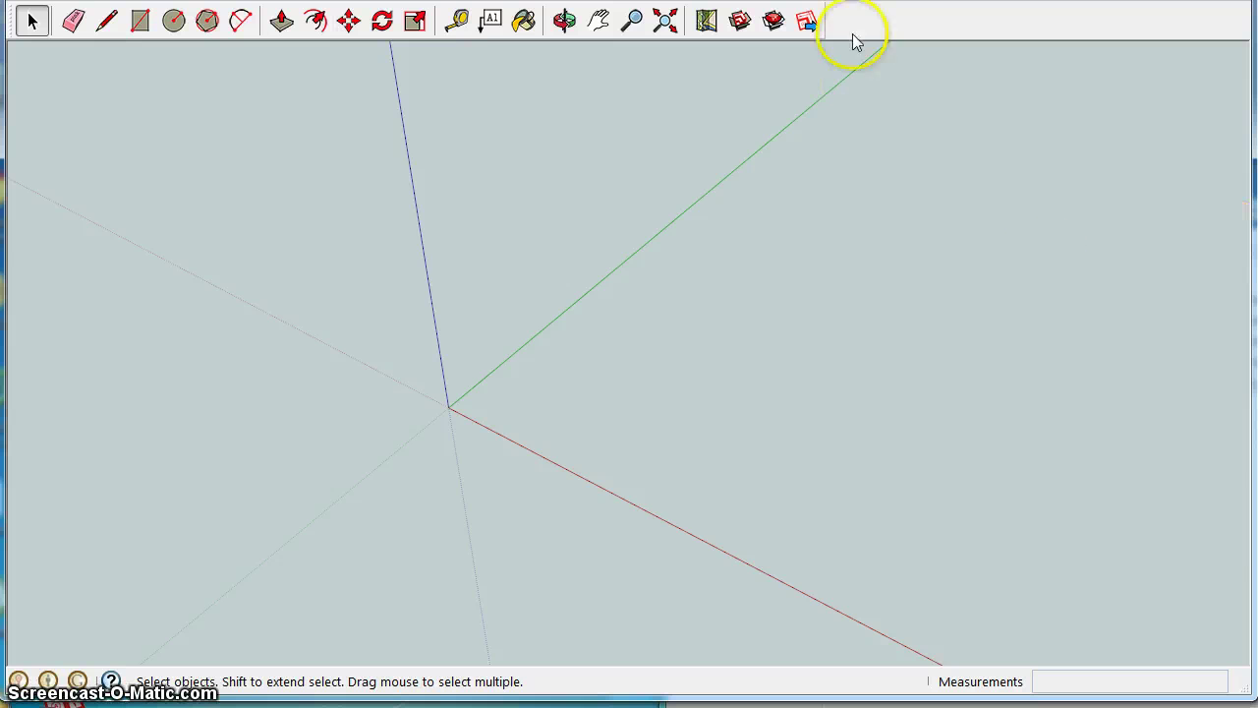
left_click_drag(629, 2, 629, 39)
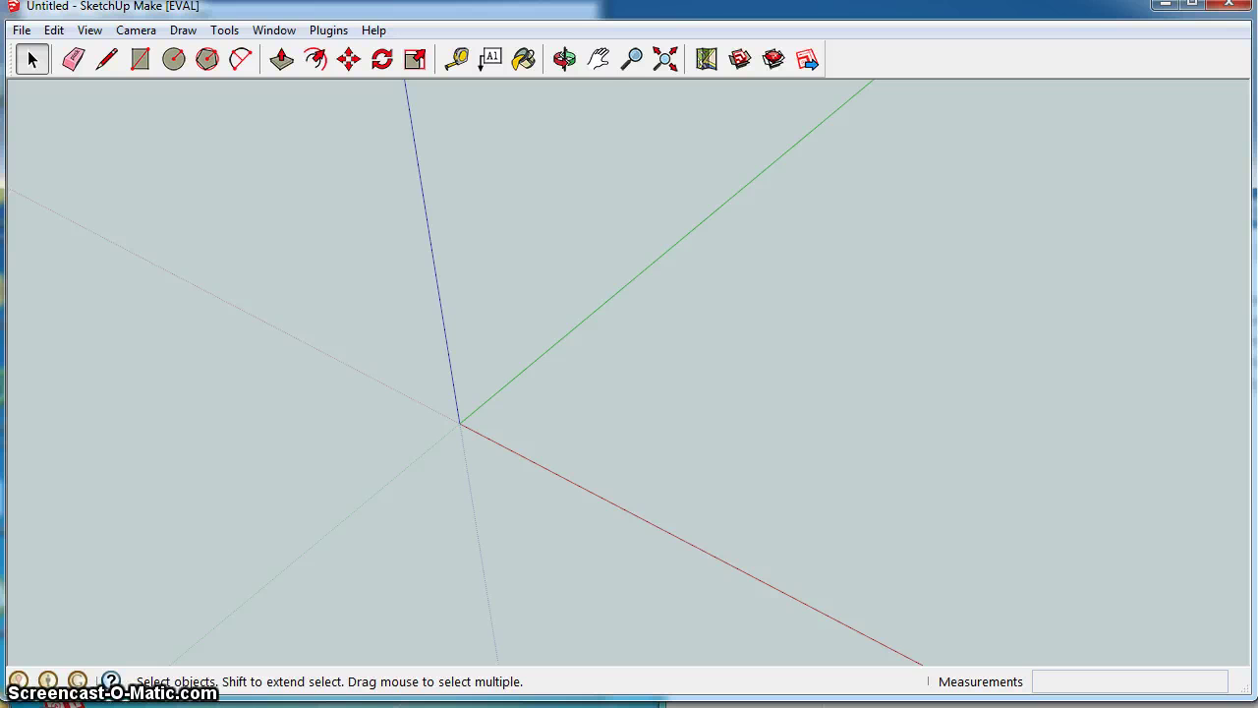
key("alt+Tab")
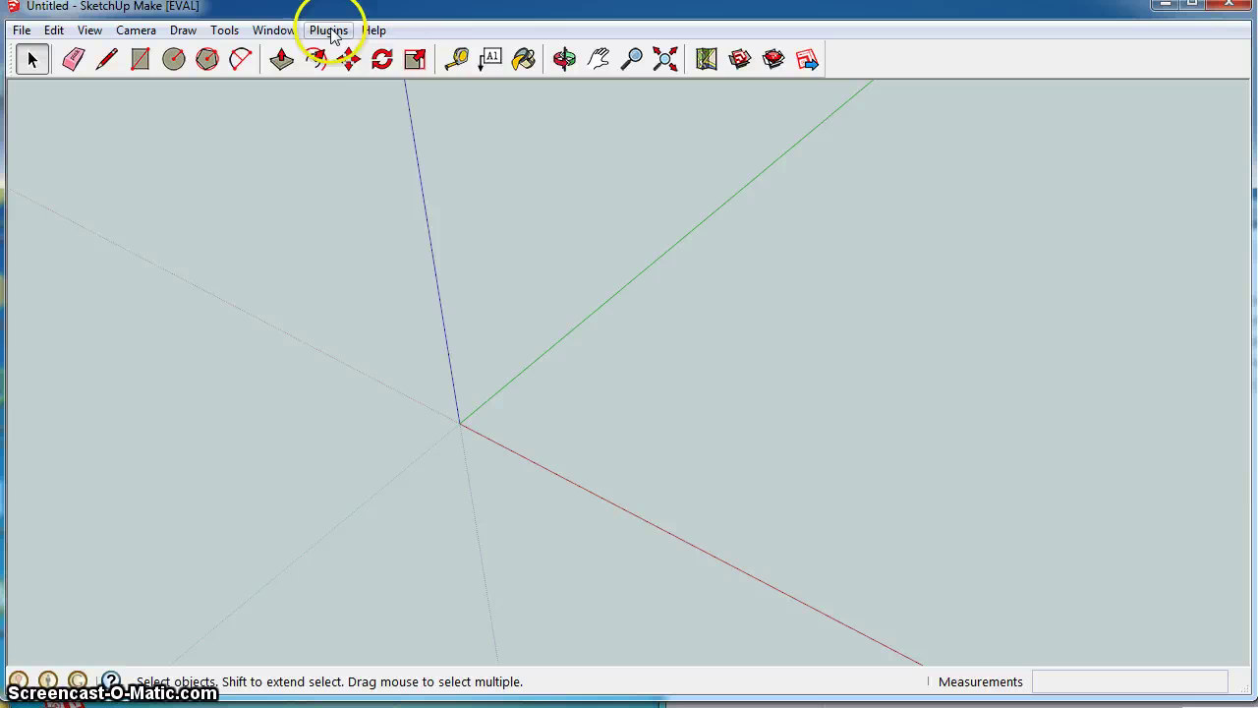
Step: Check that Plugins > MeshOut v0.4.33 lists Export IMVU File Set, Preferences and Add, then close the menu
left_click(328, 31)
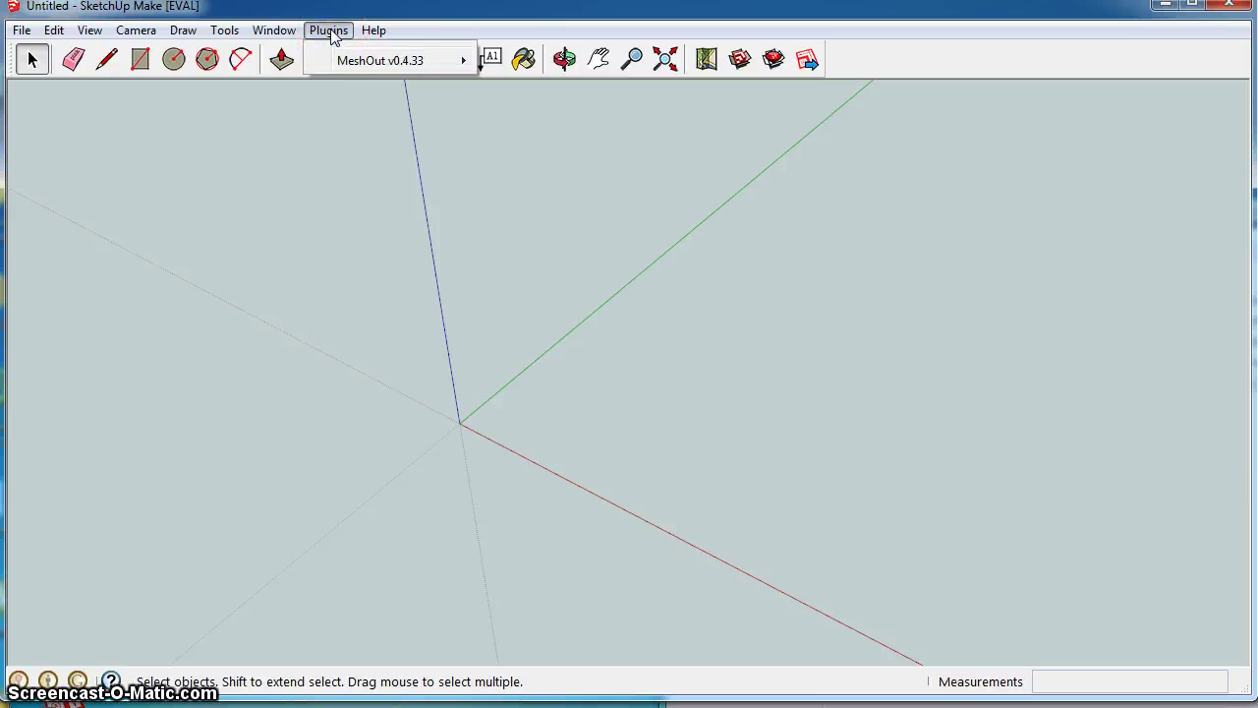
mouse_move(340, 62)
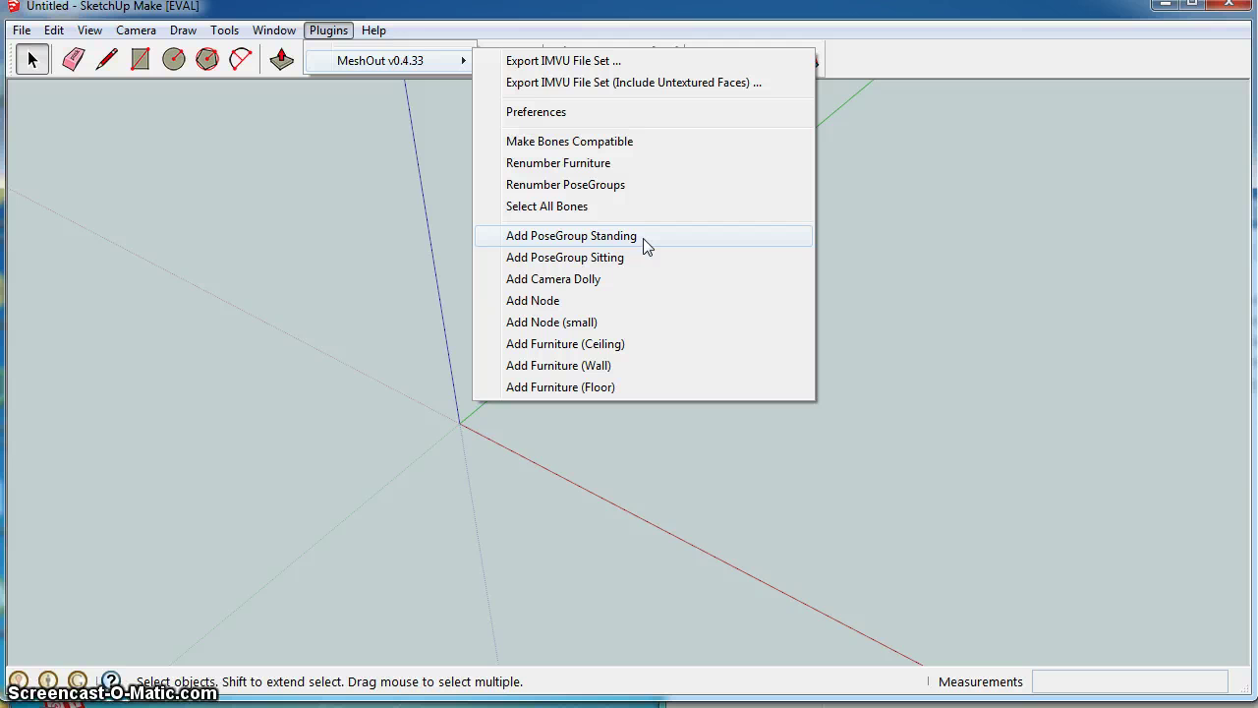
left_click(506, 526)
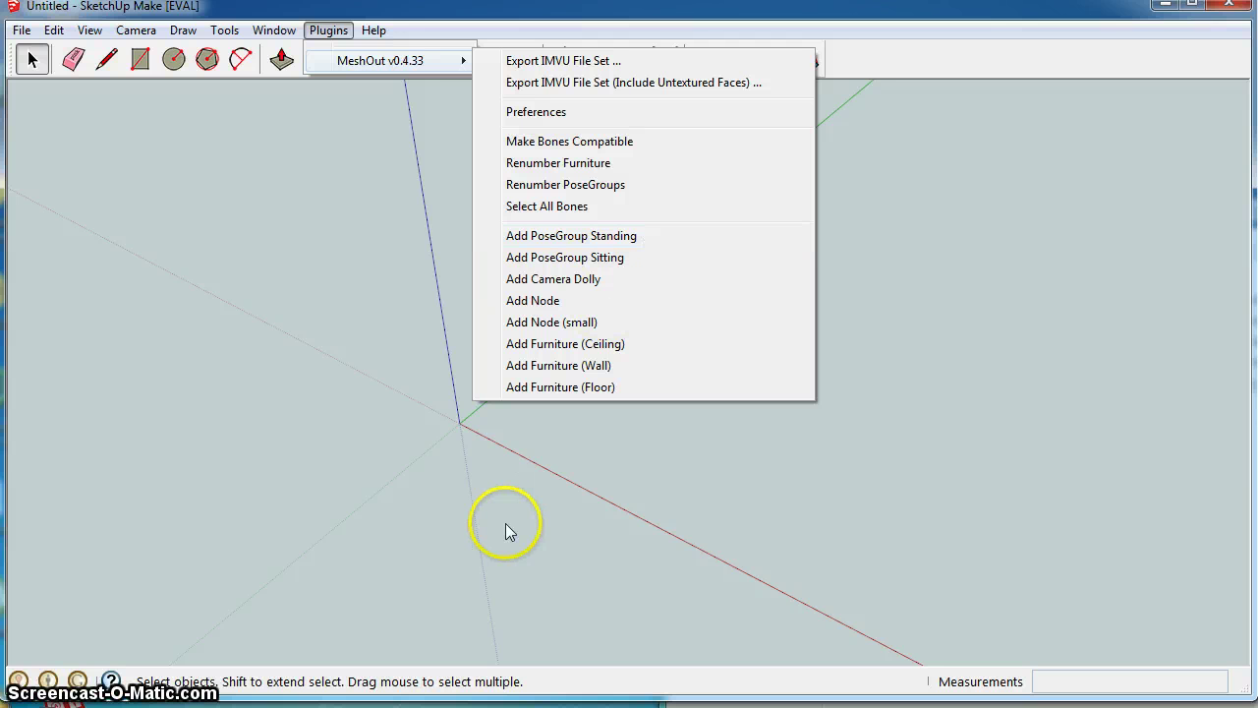
left_click(577, 486)
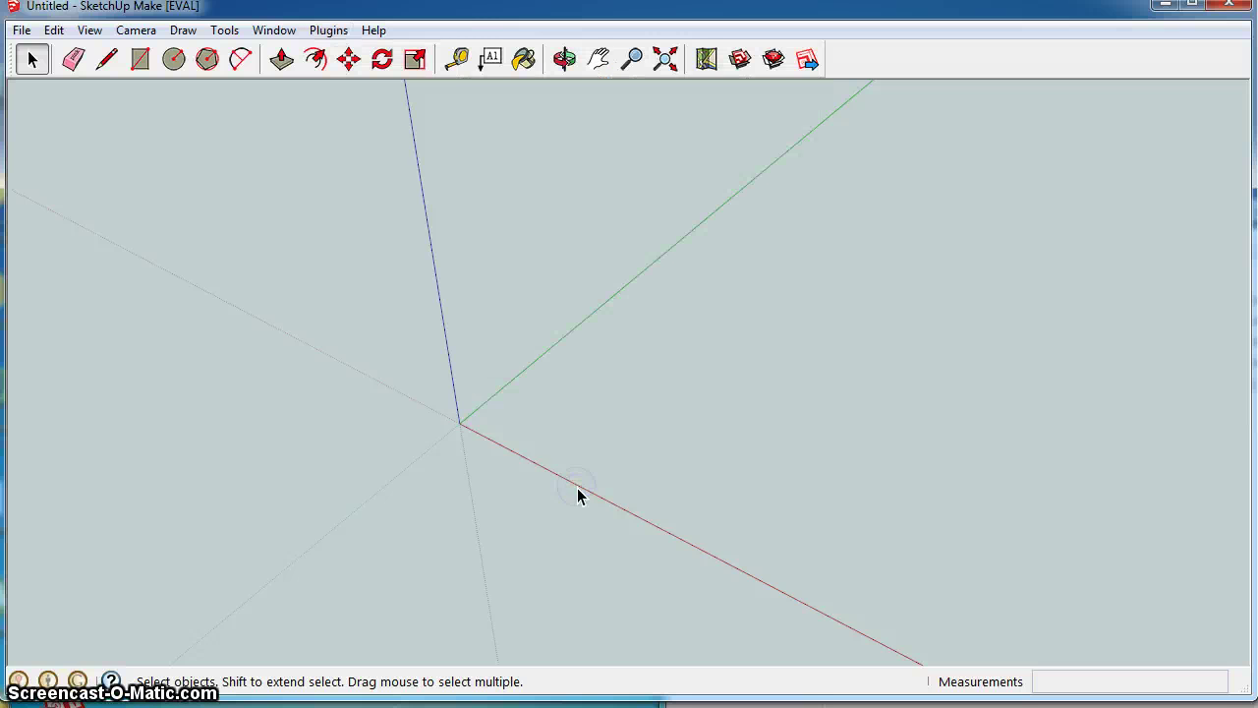